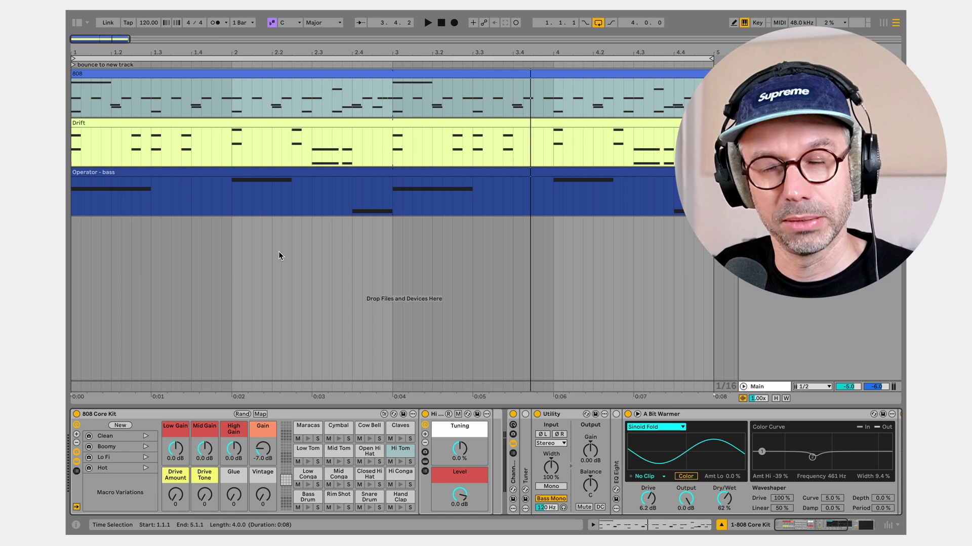
Play back sections of the 808 drum clip in the first two bars to locate a single hit near 2.3.4
{"action": "left_click", "coordinate": [388, 98]}
{"action": "key", "text": "plus"}
{"action": "key", "text": "plus"}
{"action": "scroll", "coordinate": [389, 98], "scroll_direction": "left", "scroll_amount": 10}
{"action": "left_click_drag", "start_coordinate": [98, 54], "coordinate": [101, 46]}
{"action": "left_click", "coordinate": [309, 95]}
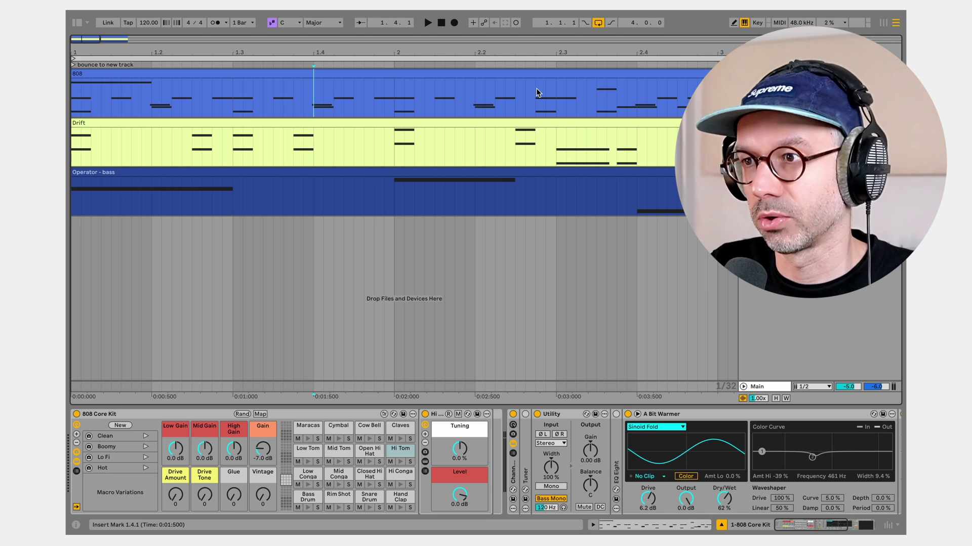
{"action": "left_click", "coordinate": [586, 88]}
{"action": "key", "text": "space"}
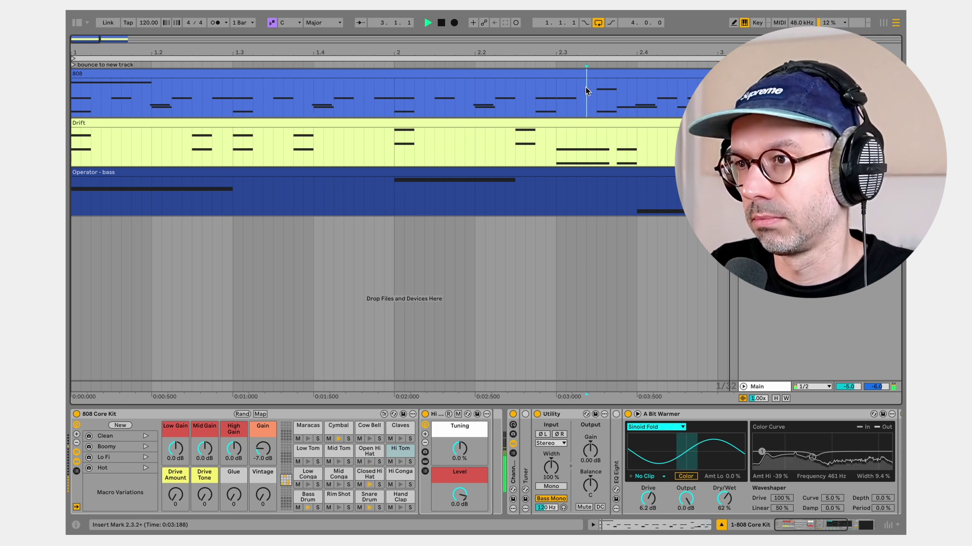
{"action": "key", "text": "space"}
{"action": "left_click", "coordinate": [294, 95]}
{"action": "left_click", "coordinate": [615, 96]}
{"action": "key", "text": "space"}
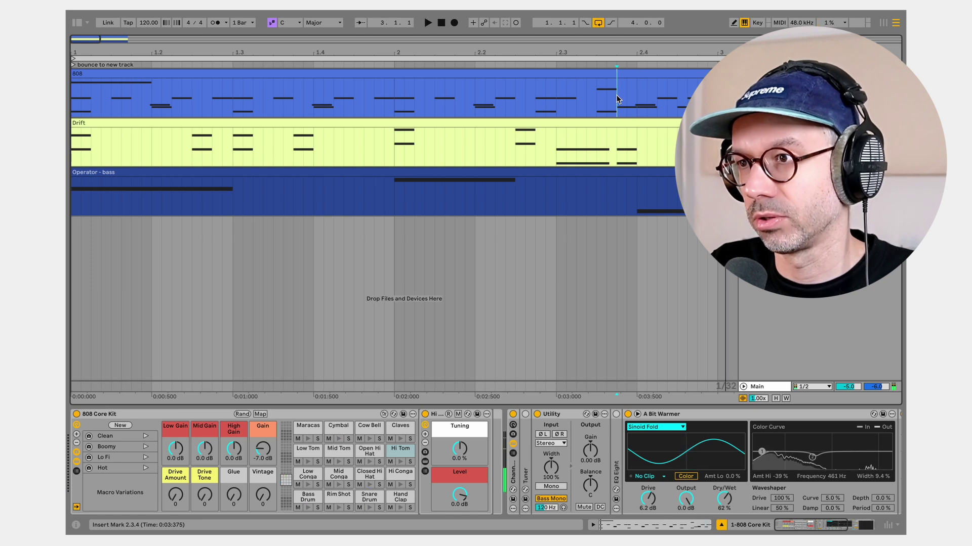
Select the snare hit from 2.3.4 to 2.4.1 in the 808 clip and bounce it to a new track
{"action": "left_click_drag", "start_coordinate": [618, 99], "coordinate": [635, 92]}
{"action": "double_click", "coordinate": [632, 73]}
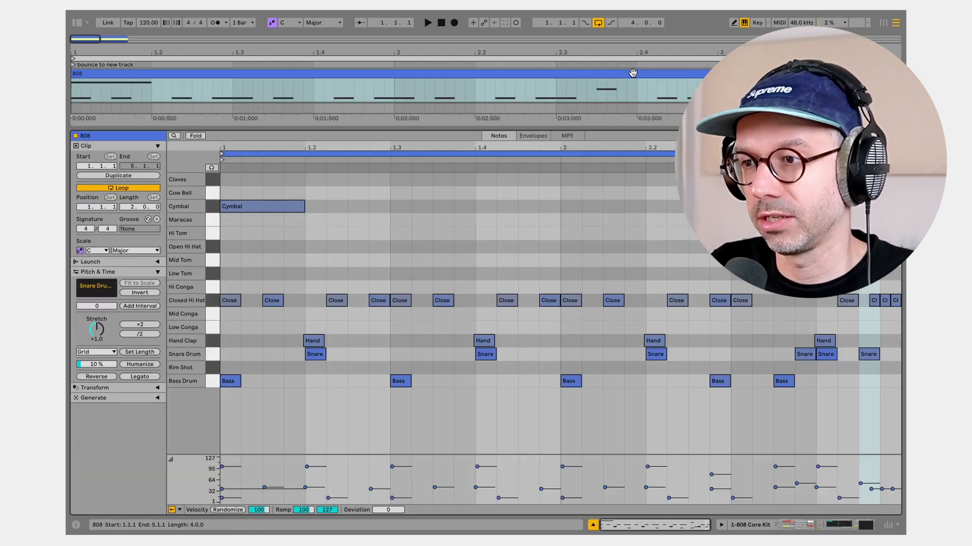
{"action": "left_click", "coordinate": [775, 446]}
{"action": "key", "text": "shift+Tab"}
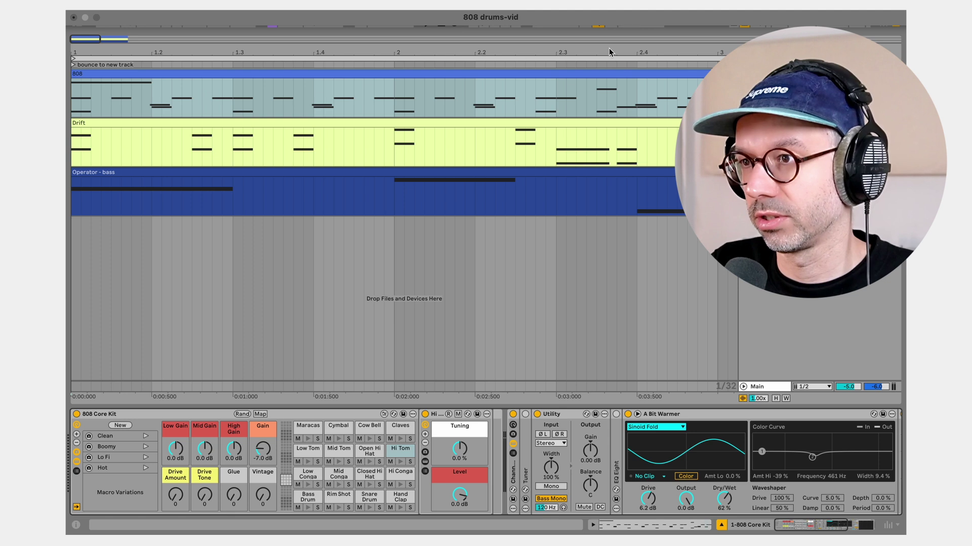
{"action": "left_click_drag", "start_coordinate": [632, 86], "coordinate": [619, 85]}
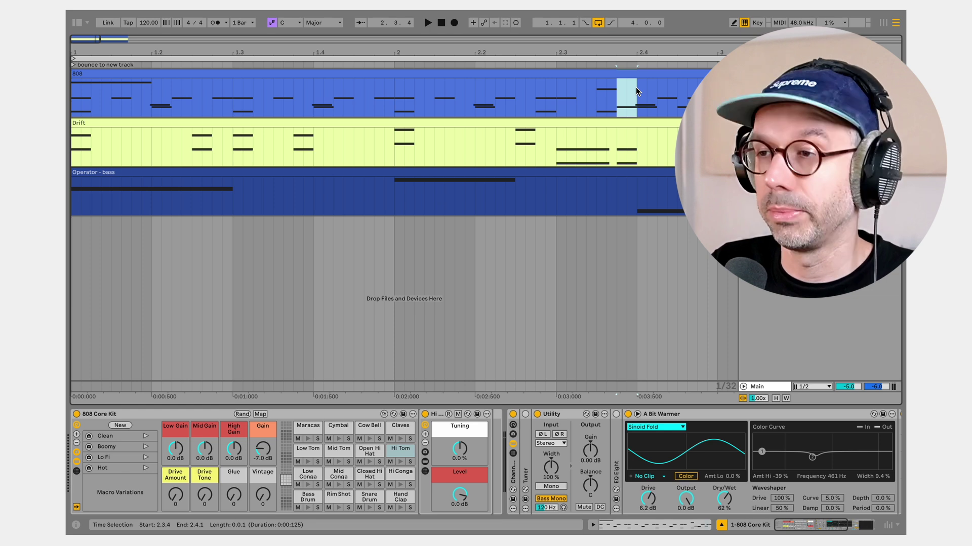
{"action": "key", "text": "super+b"}
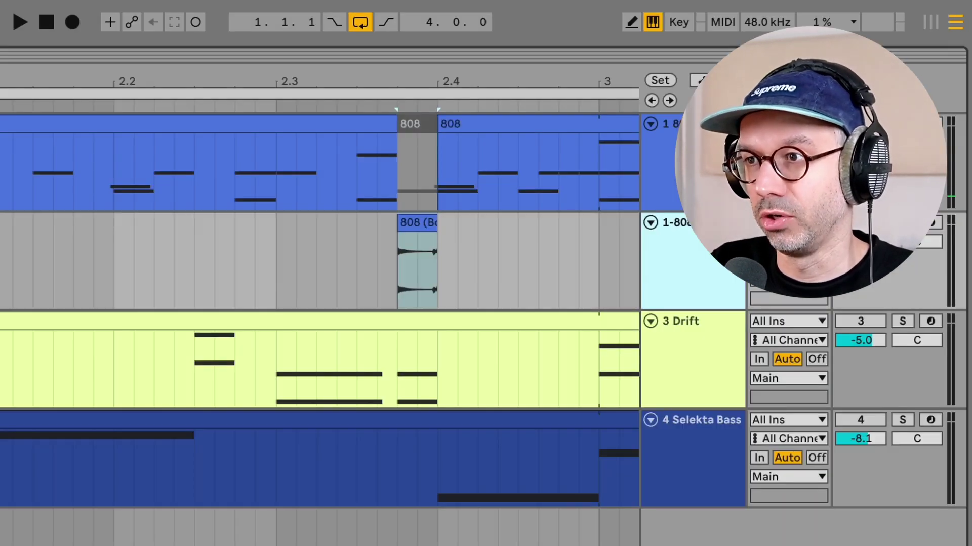
Examine the deactivated 808 slice and its bounced audio clip, and play the section containing them
{"action": "left_click", "coordinate": [426, 126]}
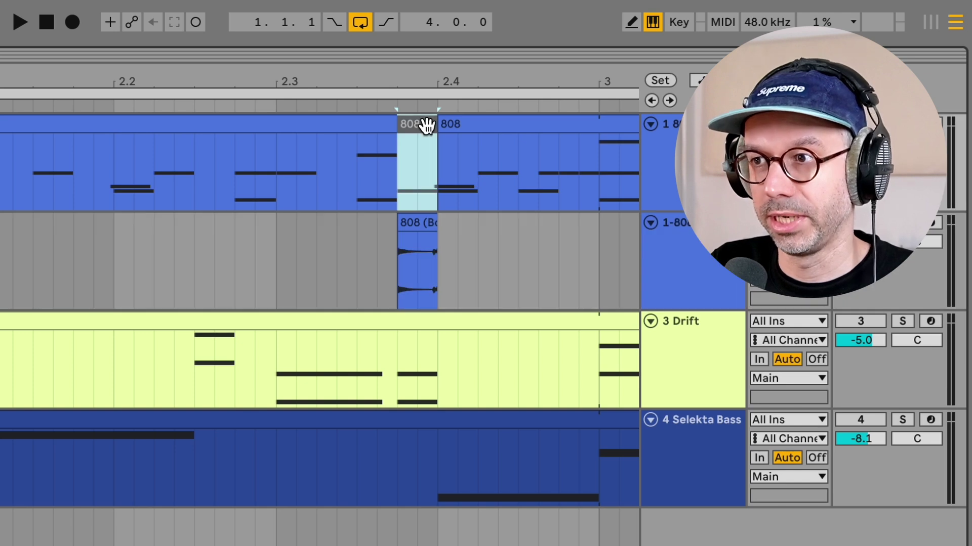
{"action": "left_click", "coordinate": [420, 221]}
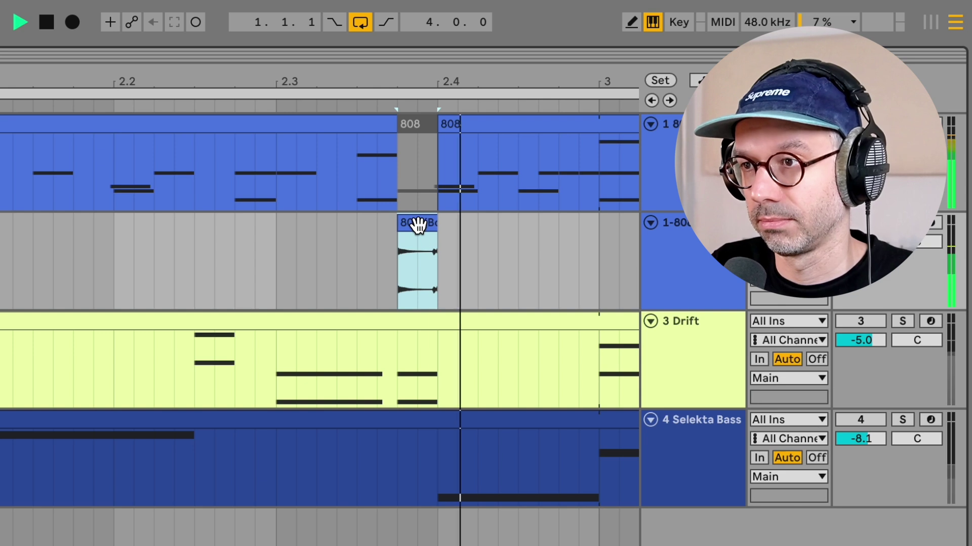
{"action": "left_click", "coordinate": [267, 248]}
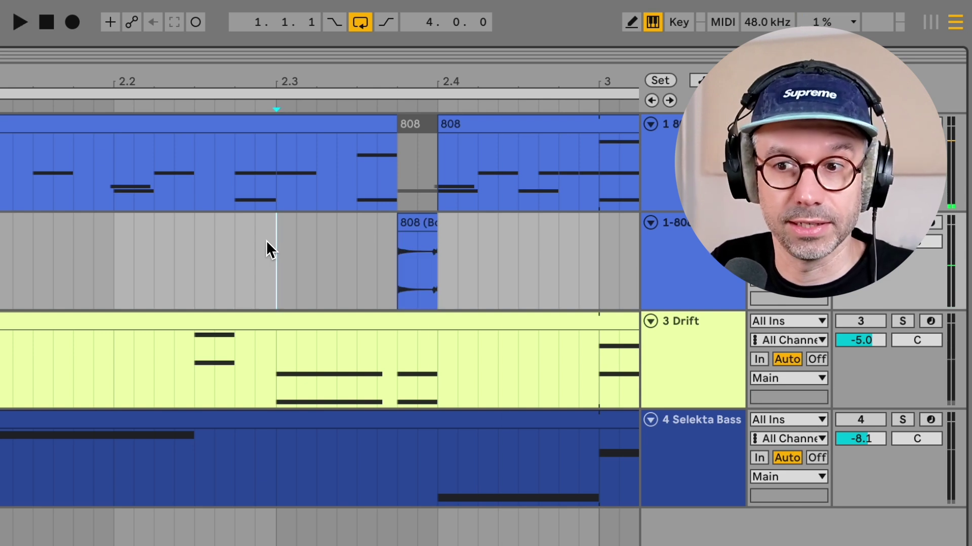
{"action": "key", "text": "space"}
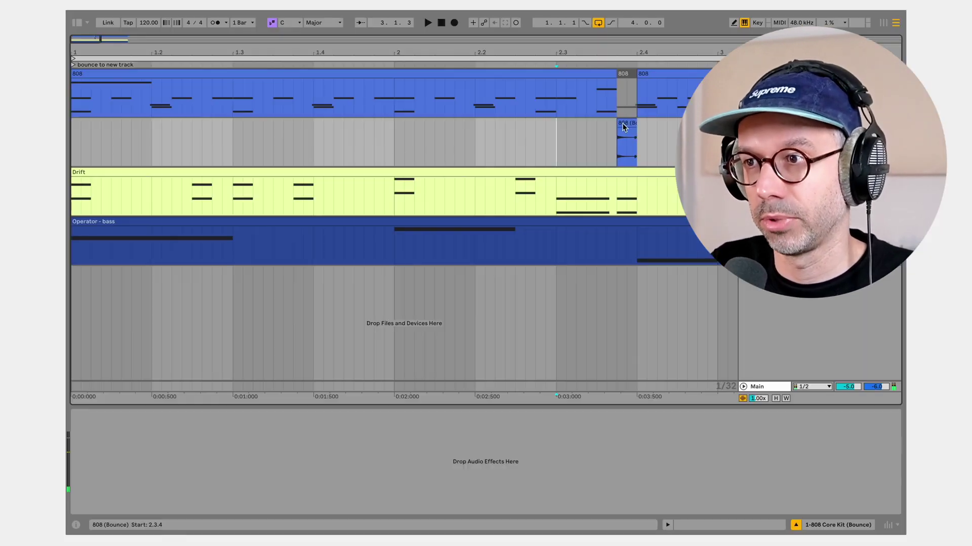
Reverse the bounced snare clip and play the pattern from 2.1.1
{"action": "double_click", "coordinate": [625, 127]}
{"action": "left_click", "coordinate": [95, 355]}
{"action": "key", "text": "shift+Tab"}
{"action": "left_click", "coordinate": [396, 140]}
{"action": "key", "text": "space"}
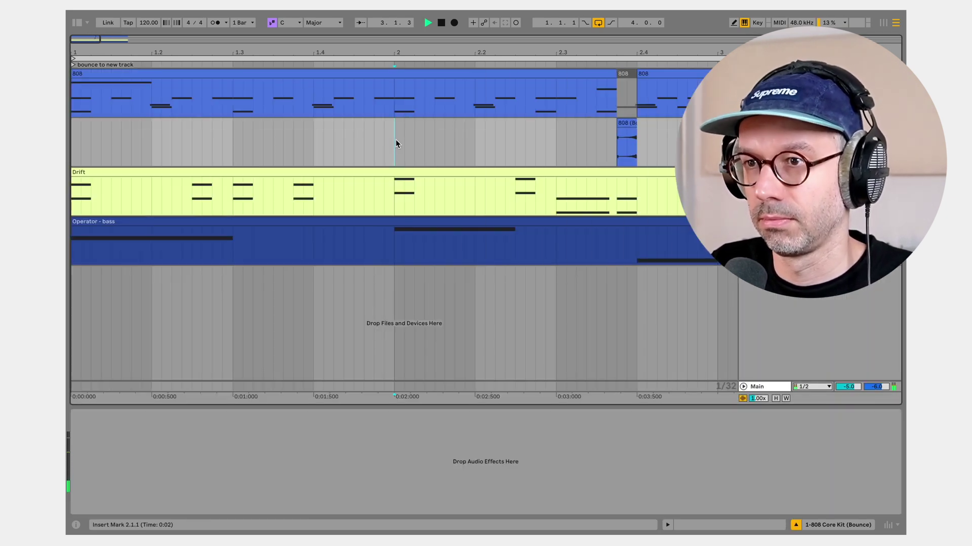
{"action": "key", "text": "space"}
Transpose the reversed snare clip to -3 semitones and play it in context
{"action": "key", "text": "shift+Tab"}
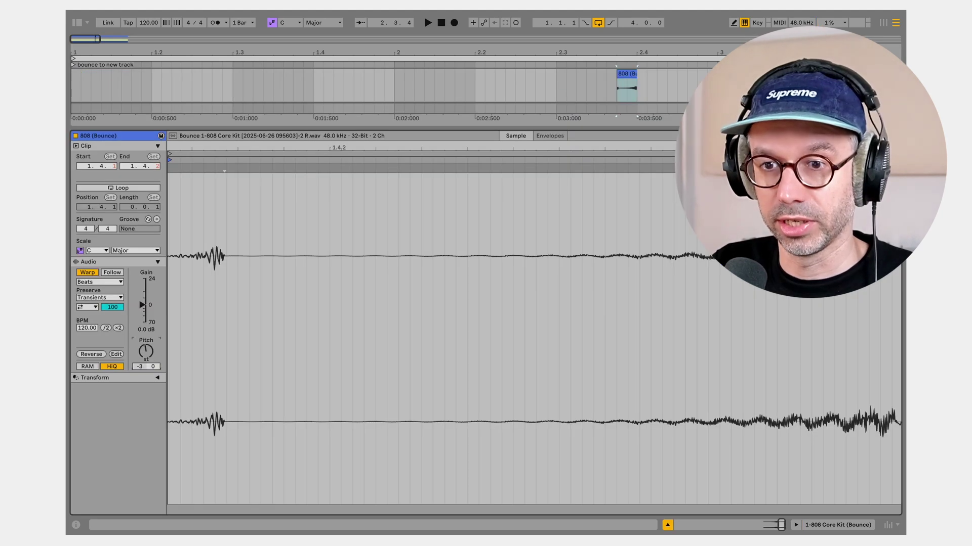
{"action": "key", "text": "shift+Tab"}
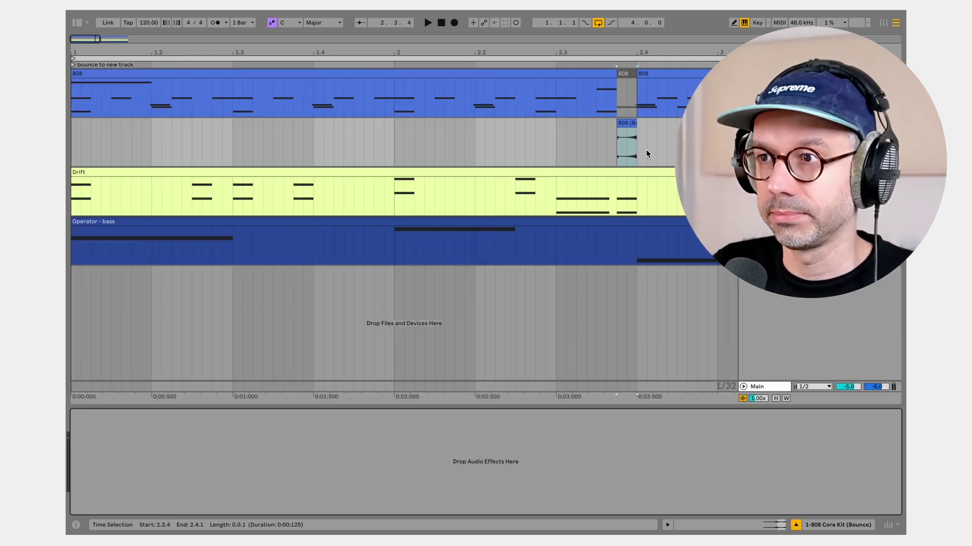
{"action": "key", "text": "space"}
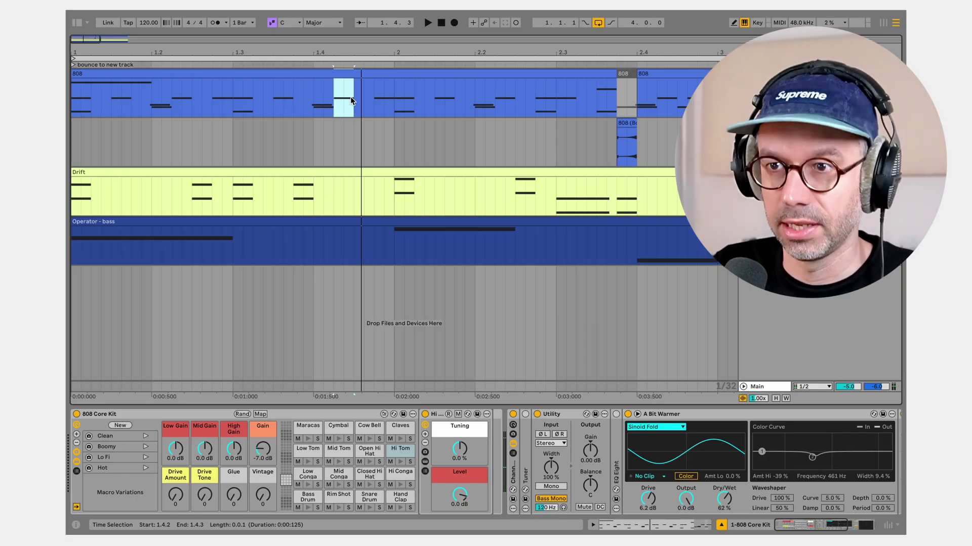
Bounce the closed hi-hat slice from 1.4.2 to 1.4.3 and consolidate it onto the existing bounce track, removing the emptied track
{"action": "key", "text": "super+alt+b"}
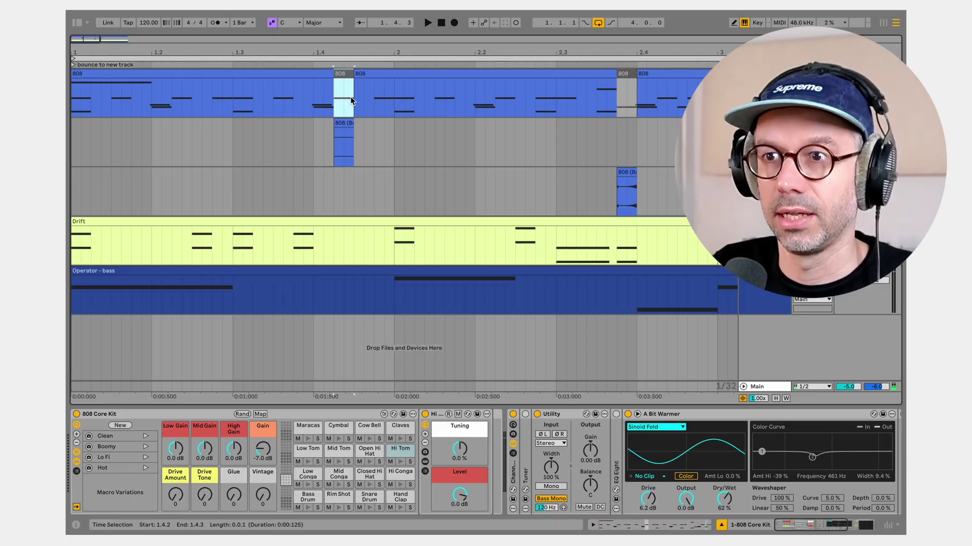
{"action": "left_click_drag", "start_coordinate": [346, 122], "coordinate": [349, 178]}
{"action": "key", "text": "Up"}
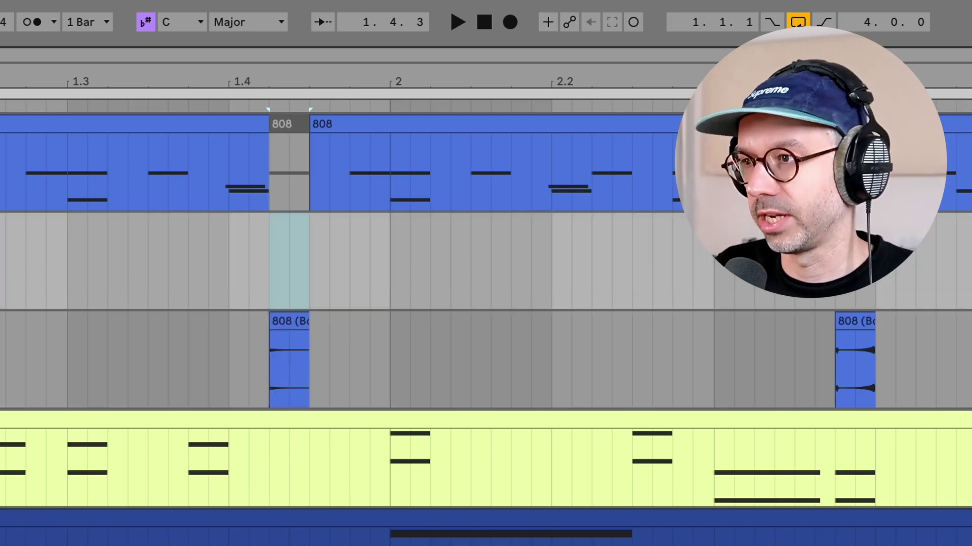
{"action": "key", "text": "super+Delete"}
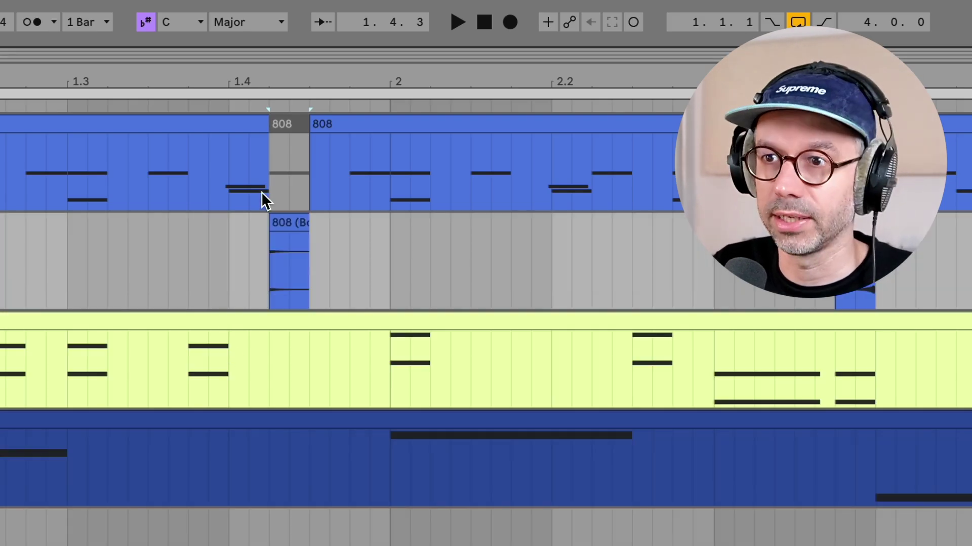
Duplicate the bounced hi-hat clip into a seven-hit roll starting at 1.4.2, with the repeats overlapping at 1/64-note spacing
{"action": "left_click_drag", "start_coordinate": [282, 221], "coordinate": [351, 221]}
{"action": "scroll", "coordinate": [302, 221], "scroll_direction": "up", "scroll_amount": 5}
{"action": "left_click_drag", "start_coordinate": [351, 221], "coordinate": [377, 221]}
{"action": "left_click_drag", "start_coordinate": [377, 221], "coordinate": [403, 221]}
{"action": "left_click_drag", "start_coordinate": [402, 221], "coordinate": [435, 221]}
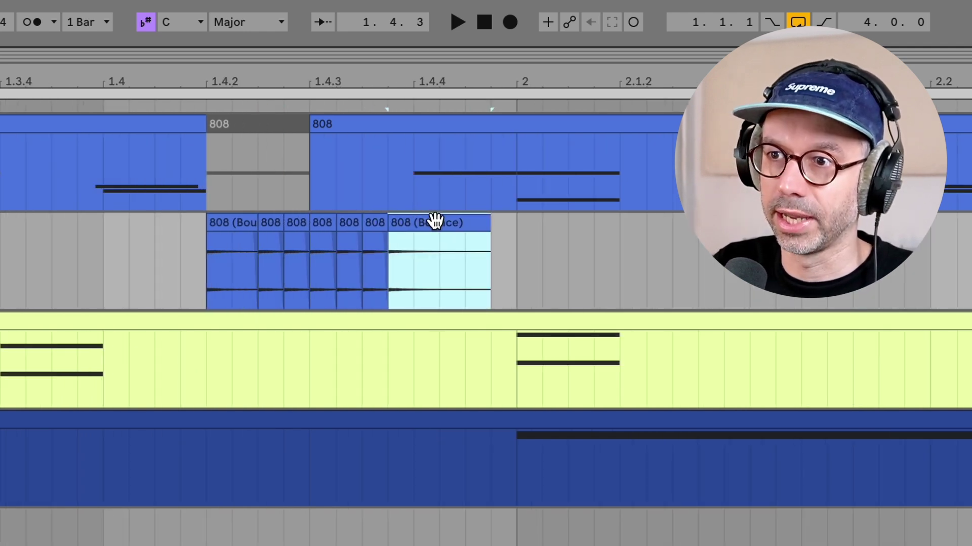
Lower the pitch of the hi-hat roll's repeats progressively, with the third clip at -4 and the fourth at -6 semitones
{"action": "left_click", "coordinate": [241, 223]}
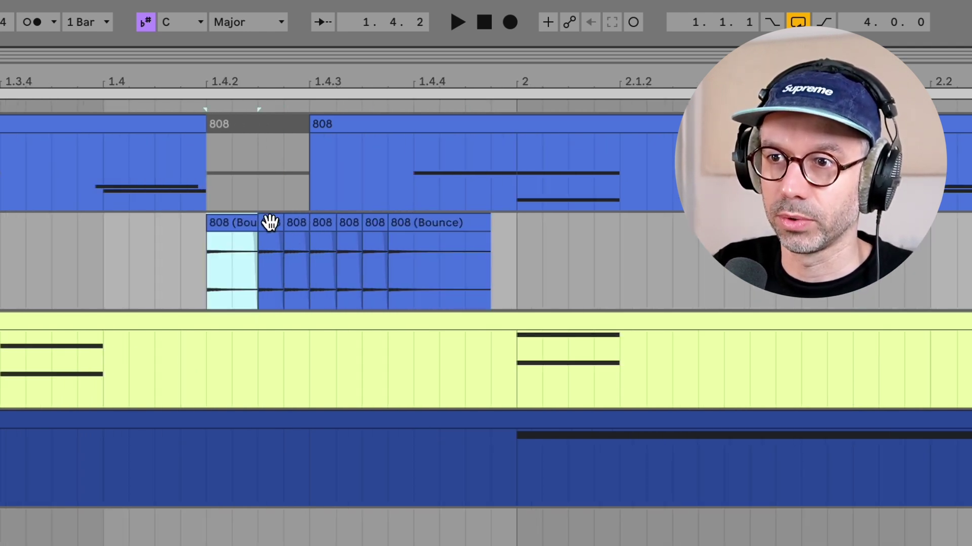
{"action": "double_click", "coordinate": [269, 221]}
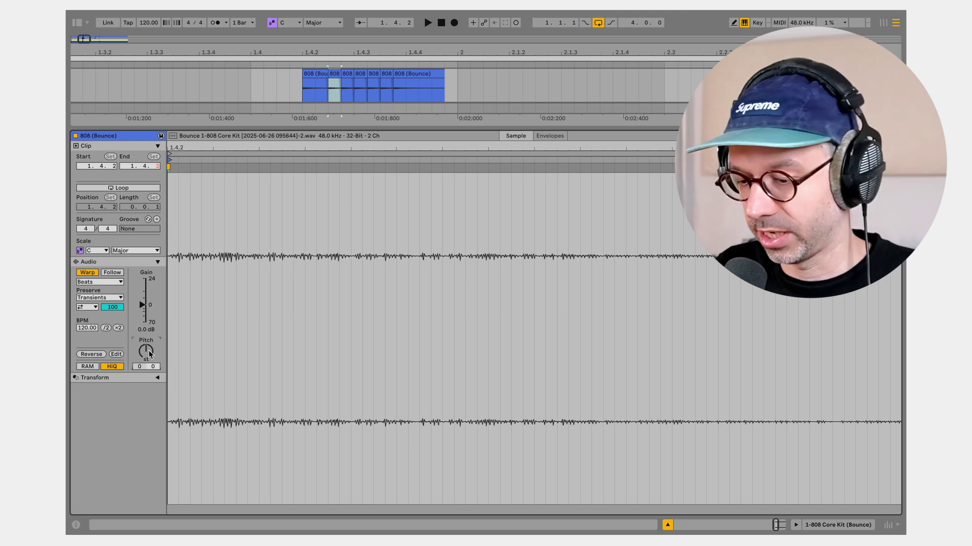
{"action": "left_click_drag", "start_coordinate": [149, 353], "coordinate": [149, 350]}
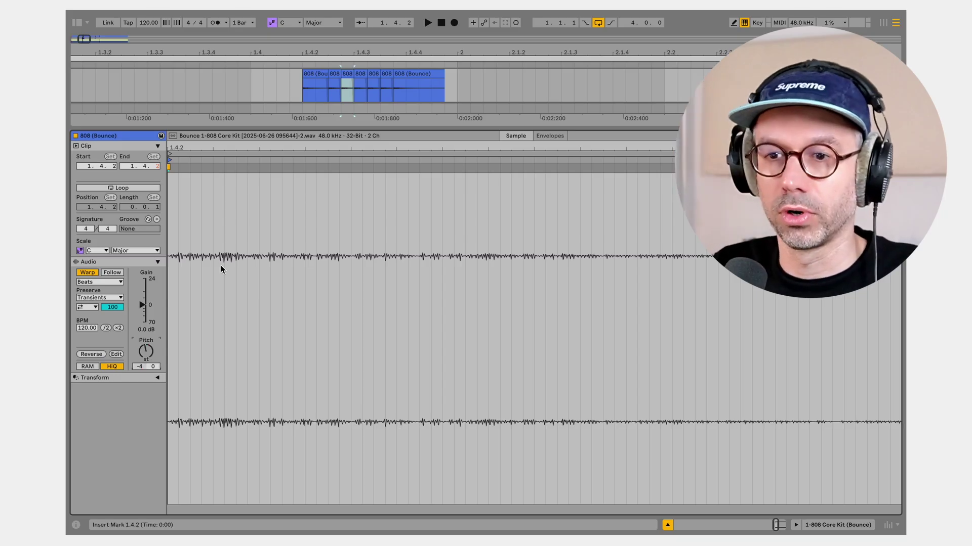
{"action": "key", "text": "Right"}
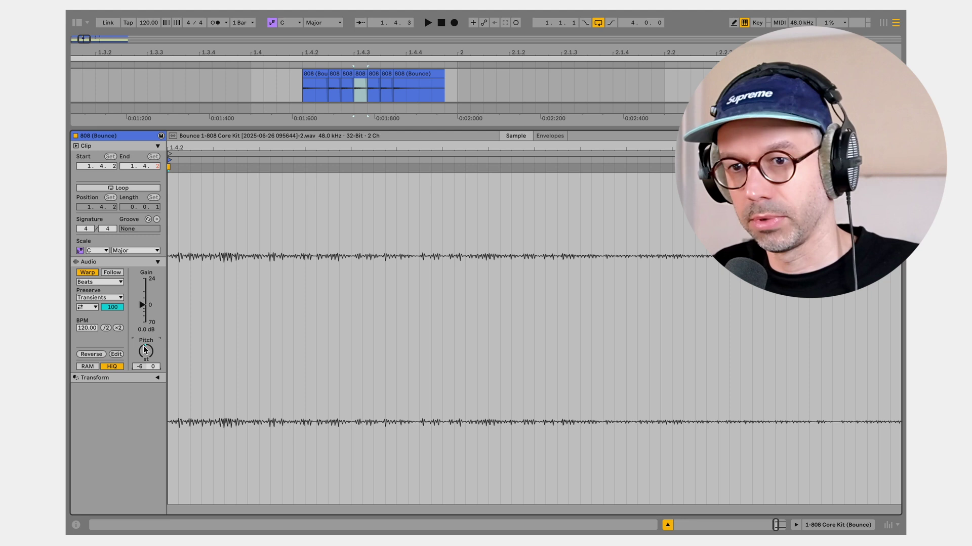
{"action": "key", "text": "Right"}
{"action": "key", "text": "Right"}
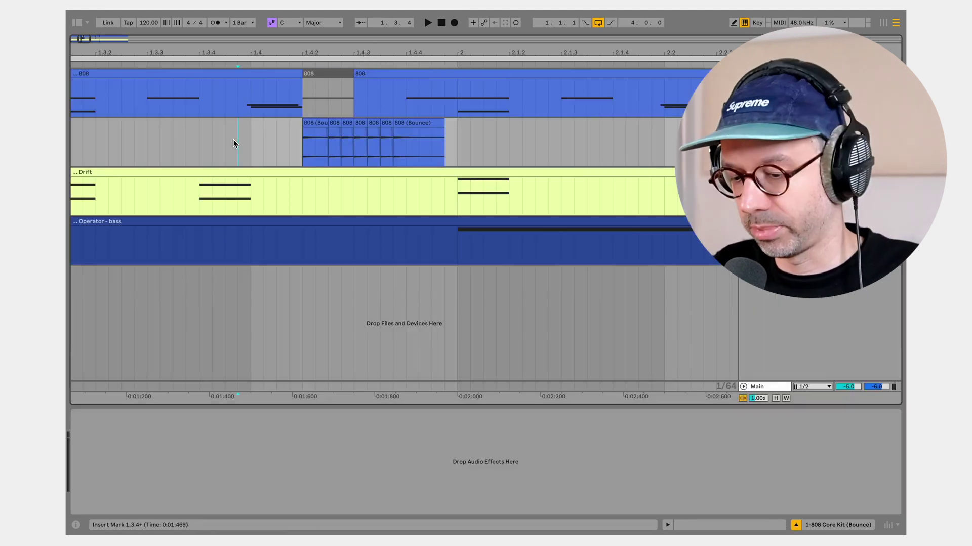
Play the arrangement from 1.1.1, and replay the hi-hat roll from 1.4.1
{"action": "left_click", "coordinate": [72, 134]}
{"action": "key", "text": "space"}
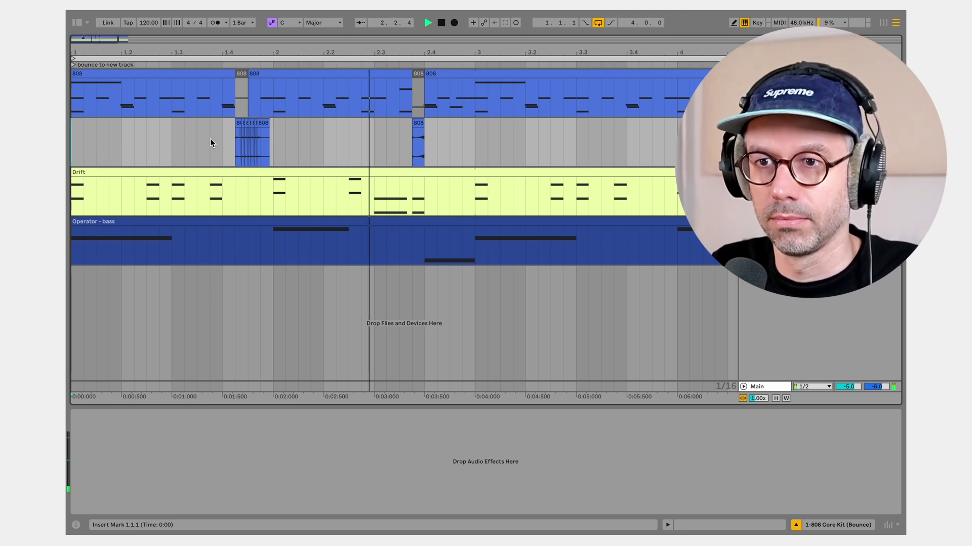
{"action": "left_click", "coordinate": [222, 130]}
{"action": "key", "text": "space"}
{"action": "scroll", "coordinate": [223, 131], "scroll_direction": "up", "scroll_amount": 5}
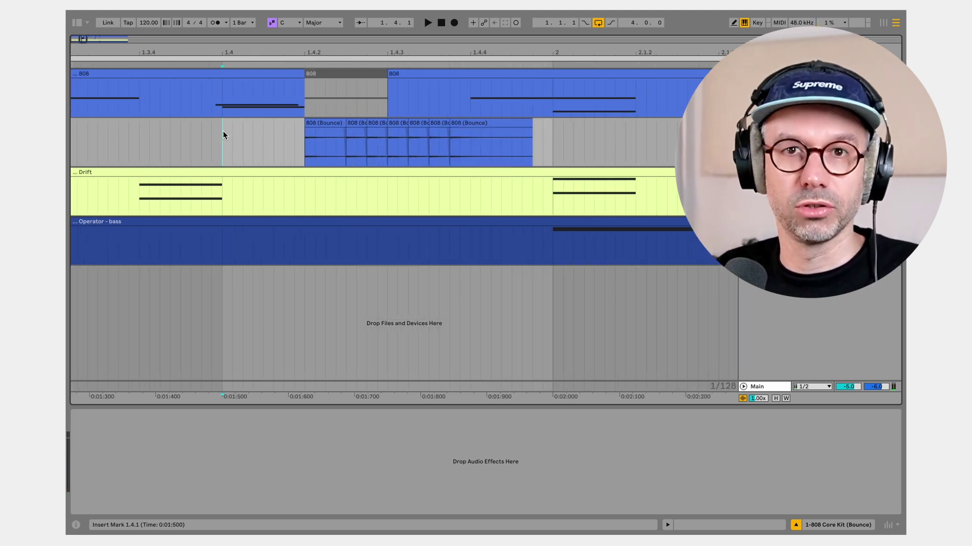
{"action": "key", "text": "space"}
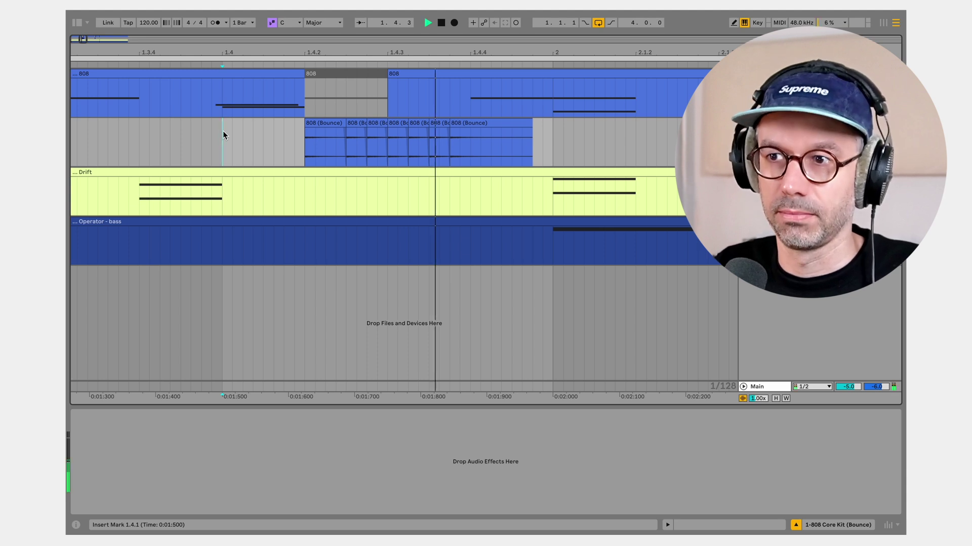
Bounce the kick slice from 2.2.4 to 2.3.1 to a new track and move the audio clip onto the existing bounce track
{"action": "scroll", "coordinate": [222, 130], "scroll_direction": "down", "scroll_amount": 2}
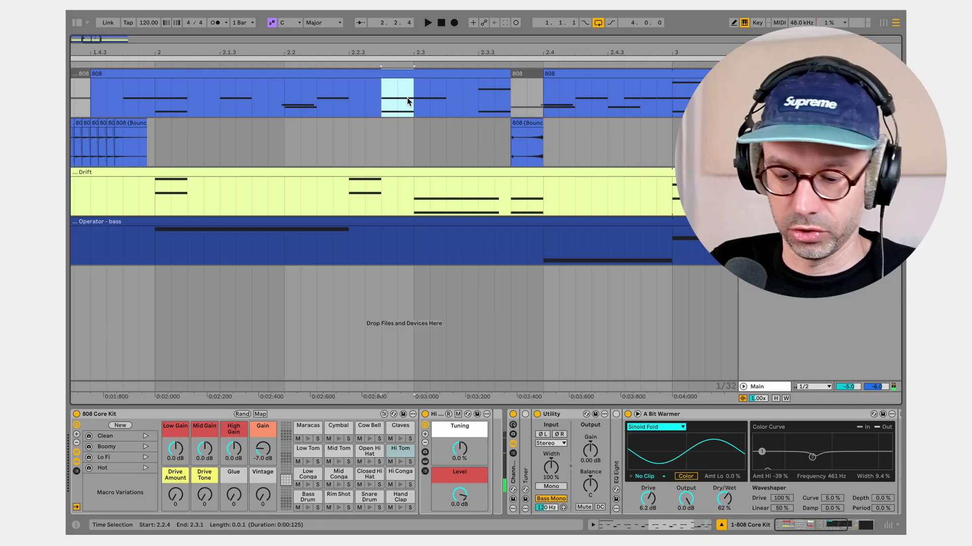
{"action": "left_click", "coordinate": [414, 187]}
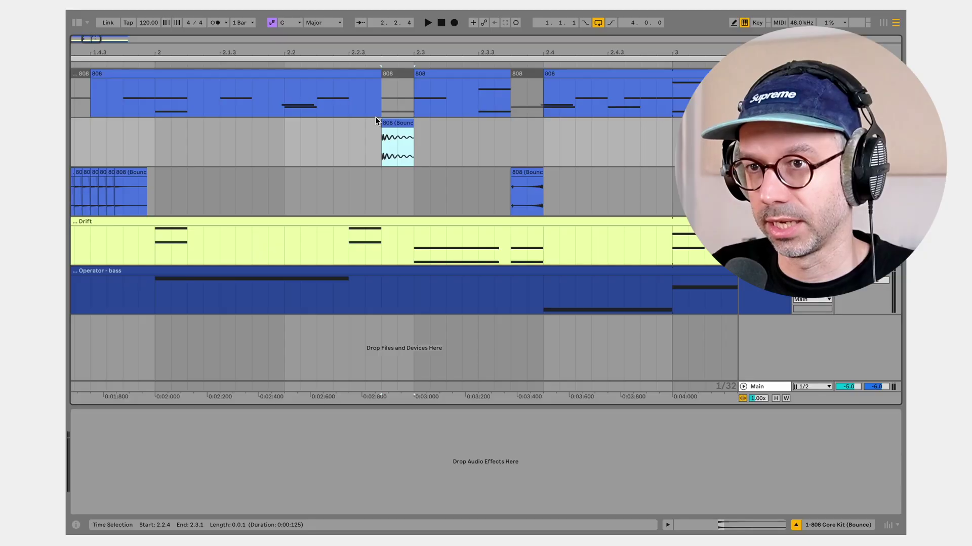
{"action": "left_click", "coordinate": [233, 95]}
{"action": "left_click_drag", "start_coordinate": [320, 99], "coordinate": [242, 88]}
{"action": "left_click", "coordinate": [242, 89]}
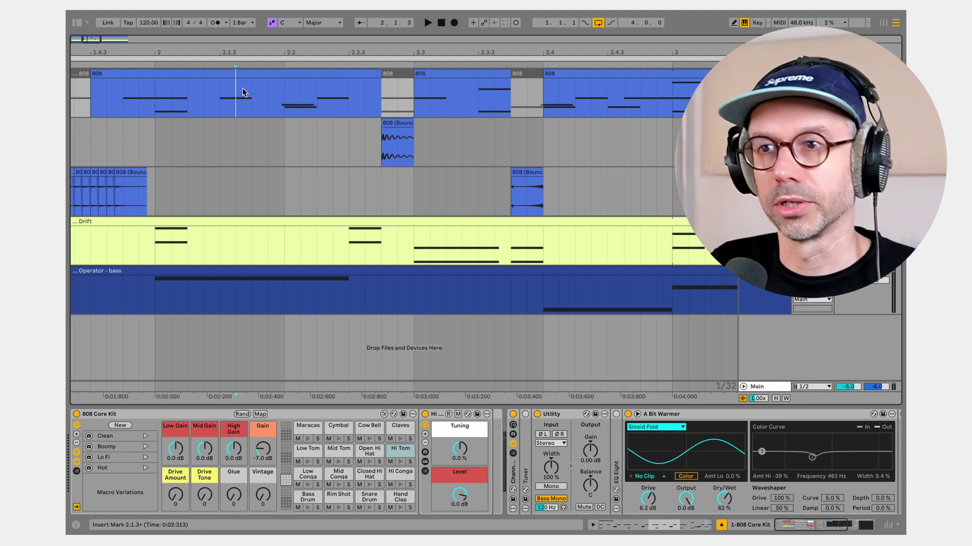
{"action": "left_click", "coordinate": [331, 130]}
{"action": "key", "text": "plus"}
{"action": "left_click_drag", "start_coordinate": [479, 147], "coordinate": [488, 187]}
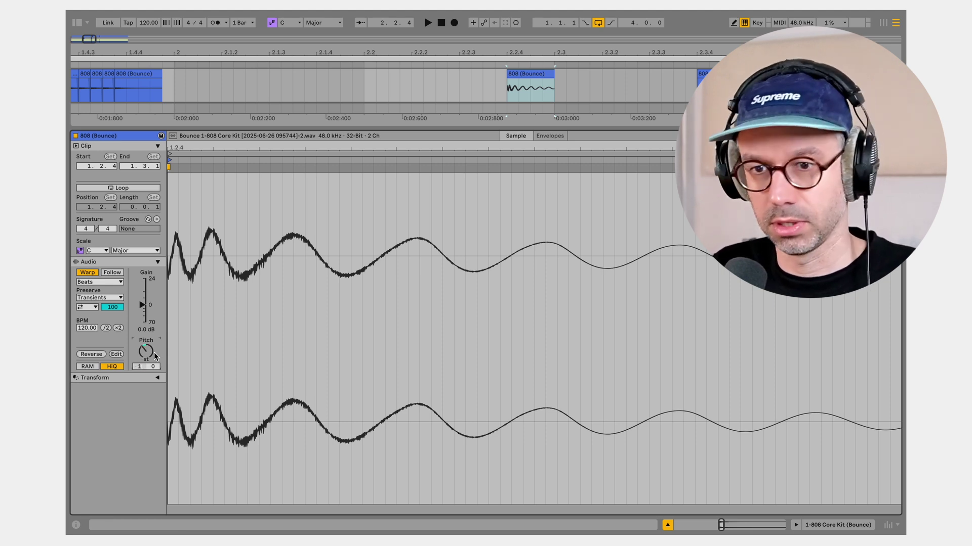
Try reversing the bounced kick clip and listen to it in the pattern
{"action": "left_click", "coordinate": [92, 355]}
{"action": "key", "text": "shift+Tab"}
{"action": "left_click", "coordinate": [342, 136]}
{"action": "key", "text": "space"}
{"action": "key", "text": "space"}
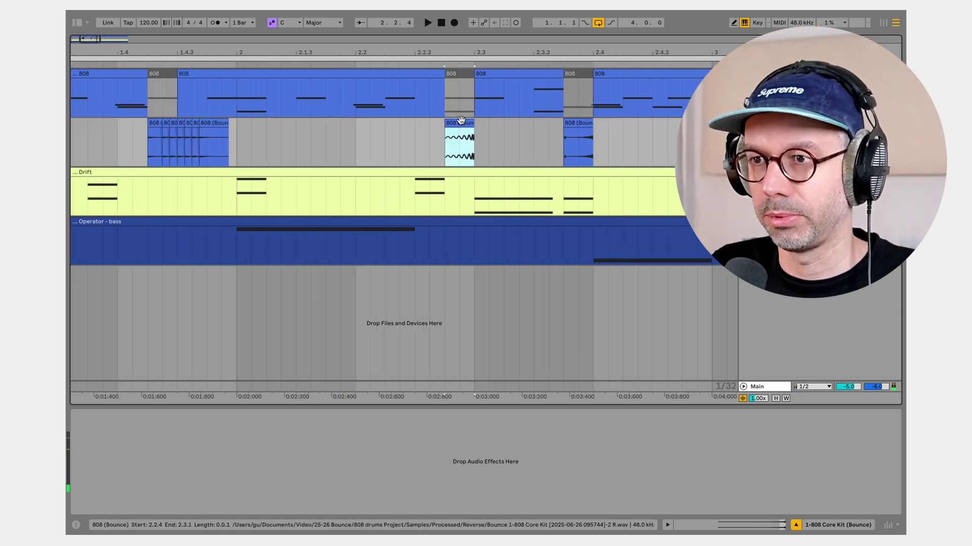
Return the bounced kick clip to its forward direction
{"action": "double_click", "coordinate": [460, 123]}
{"action": "left_click", "coordinate": [92, 355]}
{"action": "key", "text": "shift+Tab"}
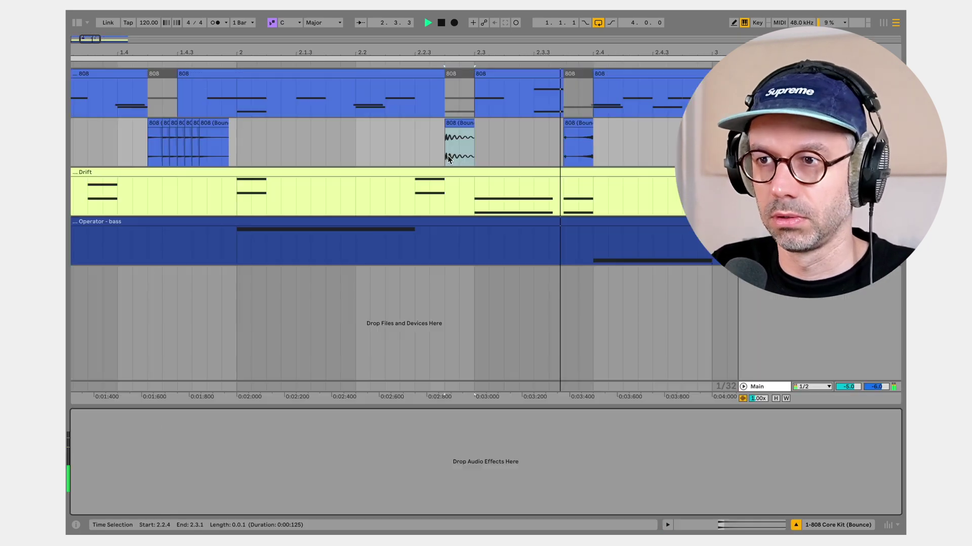
Split the bounced kick clip at its midpoint and play the arrangement from 1.1.1
{"action": "left_click", "coordinate": [434, 147]}
{"action": "key", "text": "space"}
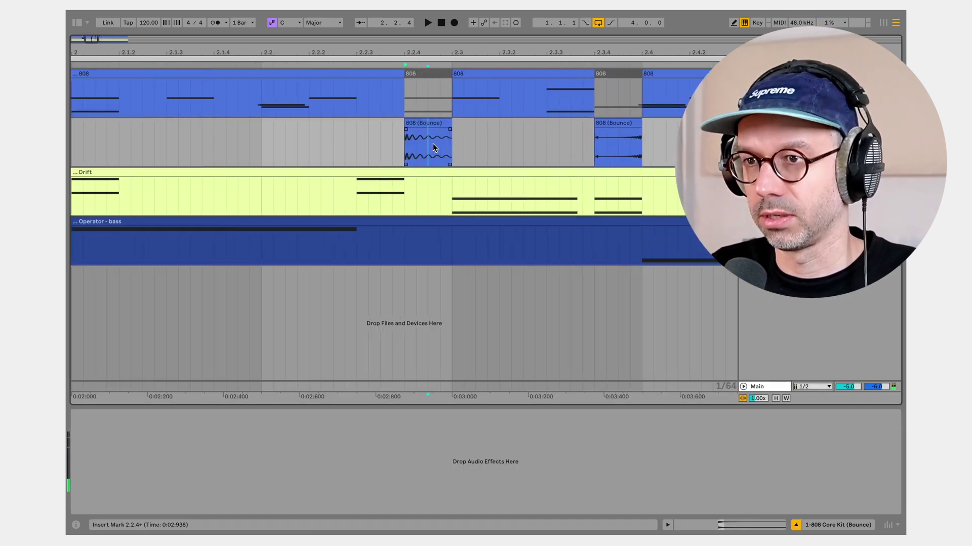
{"action": "key", "text": "space"}
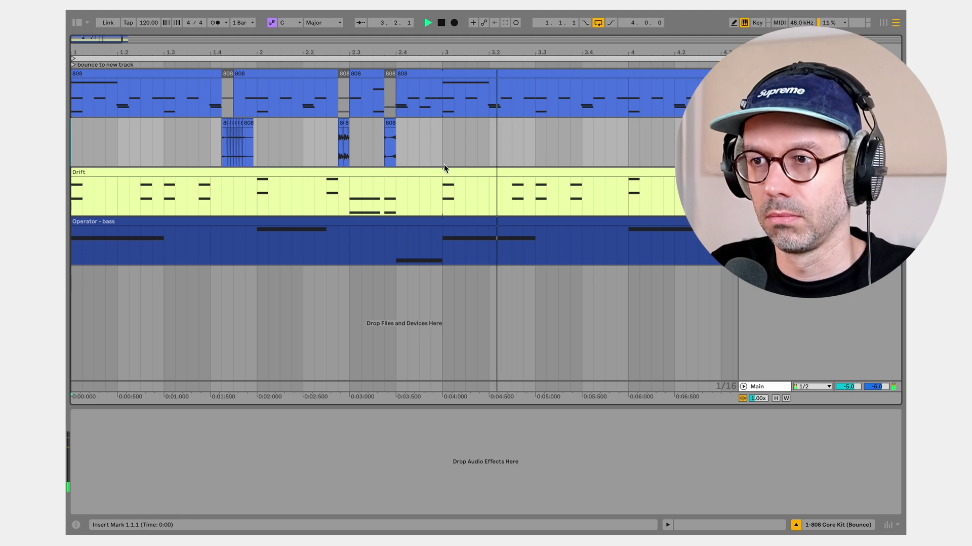
Bounce the 808 hit at 3.2.1 to a new track and place three copies of the bounced clip from 3.2.3 onward
{"action": "left_click_drag", "start_coordinate": [491, 97], "coordinate": [503, 97]}
{"action": "key", "text": "space"}
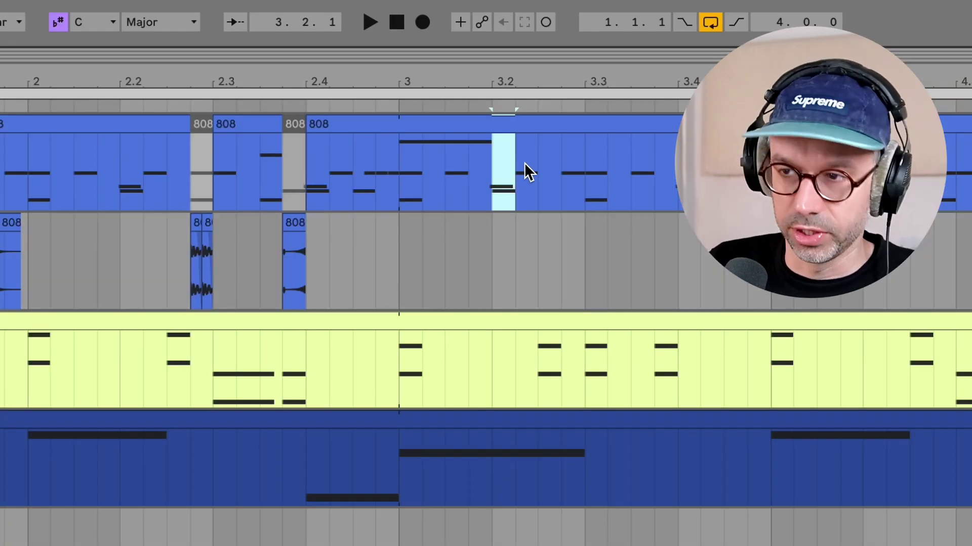
{"action": "key", "text": "ctrl+alt+b"}
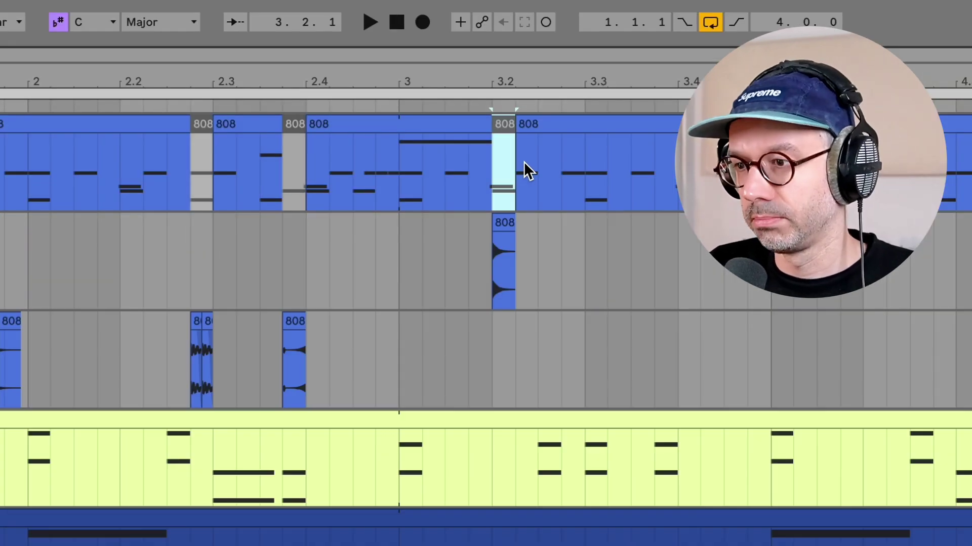
{"action": "key", "text": "plus"}
{"action": "left_click_drag", "start_coordinate": [130, 225], "coordinate": [338, 229]}
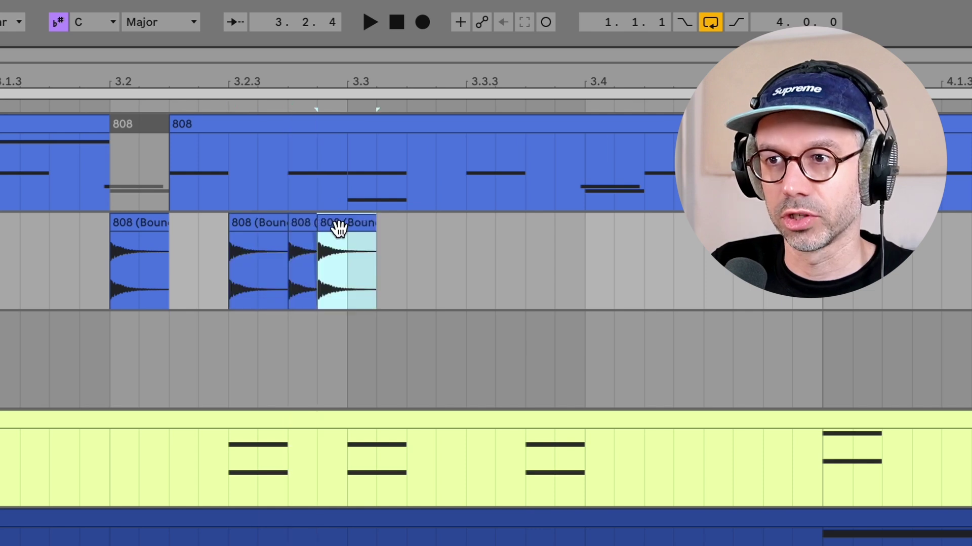
Add a default Delay audio effect to the track holding the newly bounced hit and its repeats
{"action": "key", "text": "alt+super+b"}
{"action": "key", "text": "alt+super+g"}
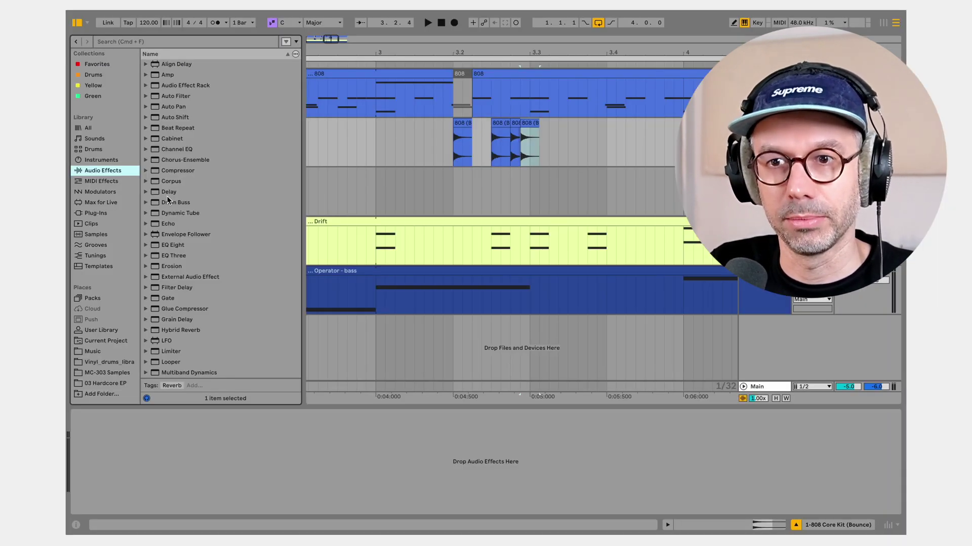
{"action": "left_click_drag", "start_coordinate": [168, 193], "coordinate": [383, 146]}
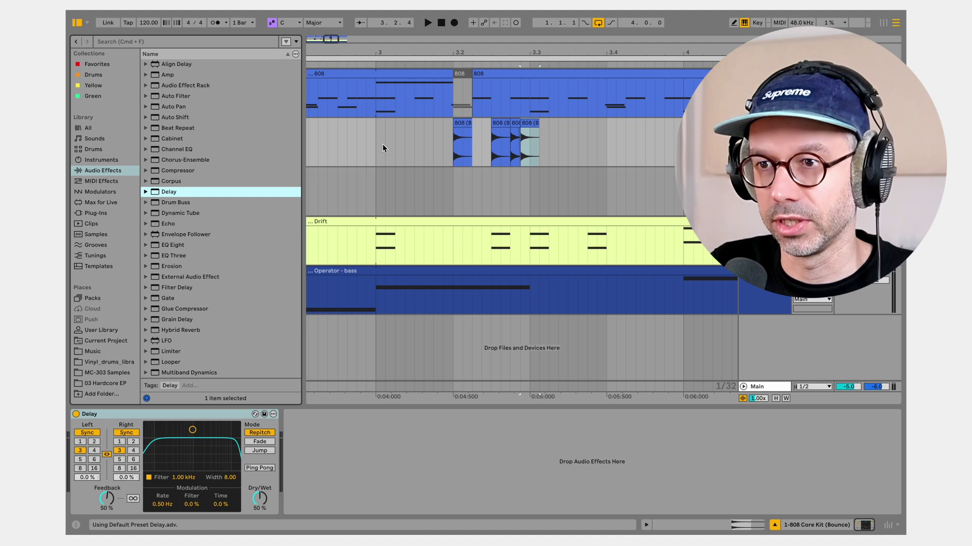
Set the Delay to 2 sixteenths with a 5.7% right offset and its filter to 4.06 kHz, width 2.51, and listen
{"action": "left_click_drag", "start_coordinate": [149, 443], "coordinate": [214, 452]}
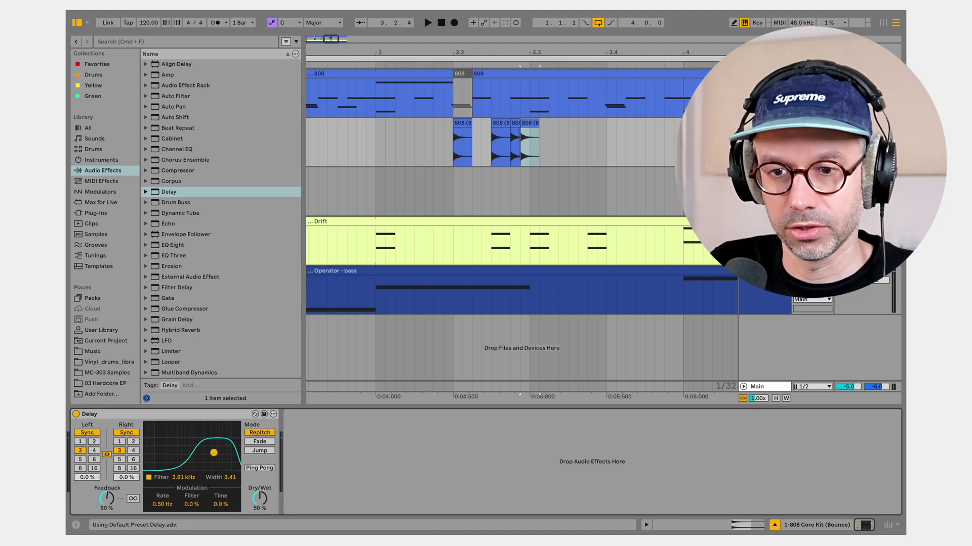
{"action": "left_click", "coordinate": [133, 442]}
{"action": "left_click", "coordinate": [337, 139]}
{"action": "key", "text": "alt+super+b"}
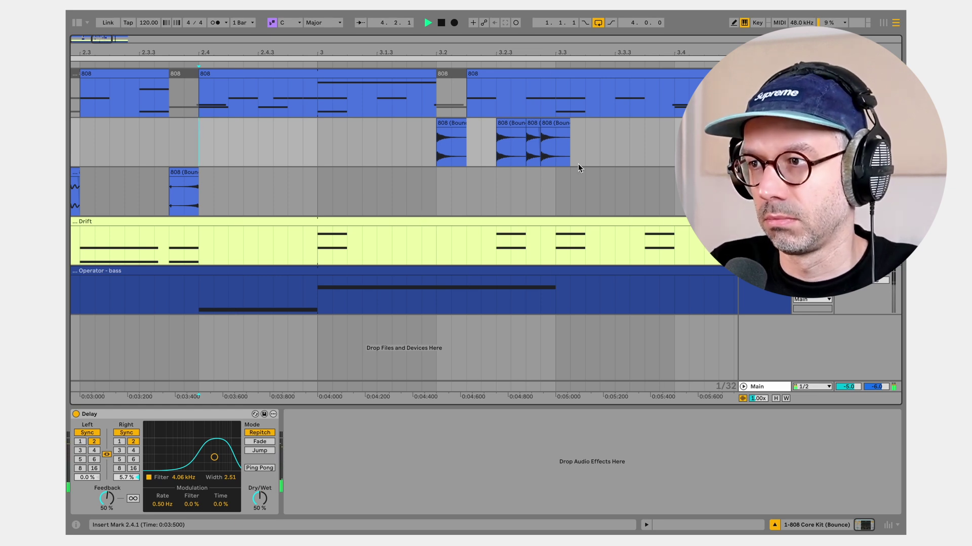
{"action": "key", "text": "space"}
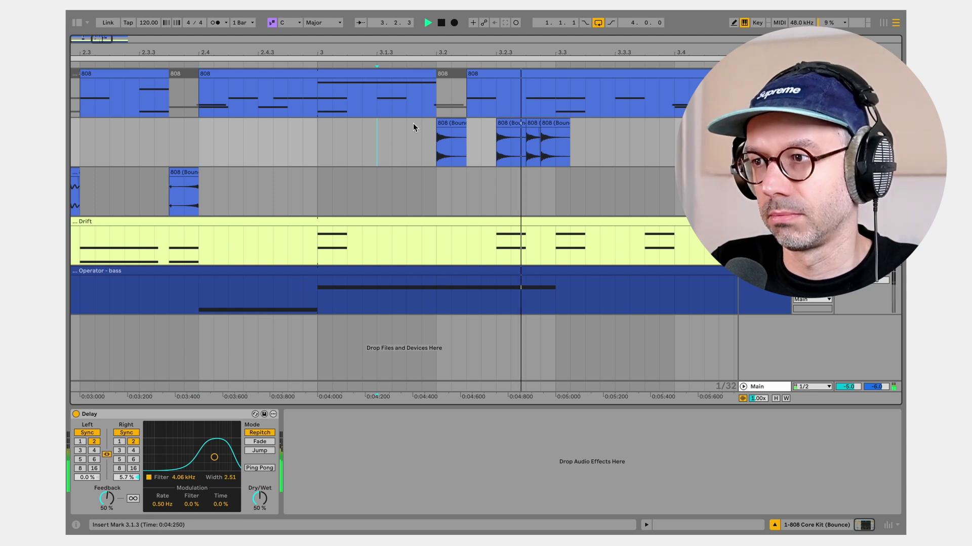
{"action": "key", "text": "space"}
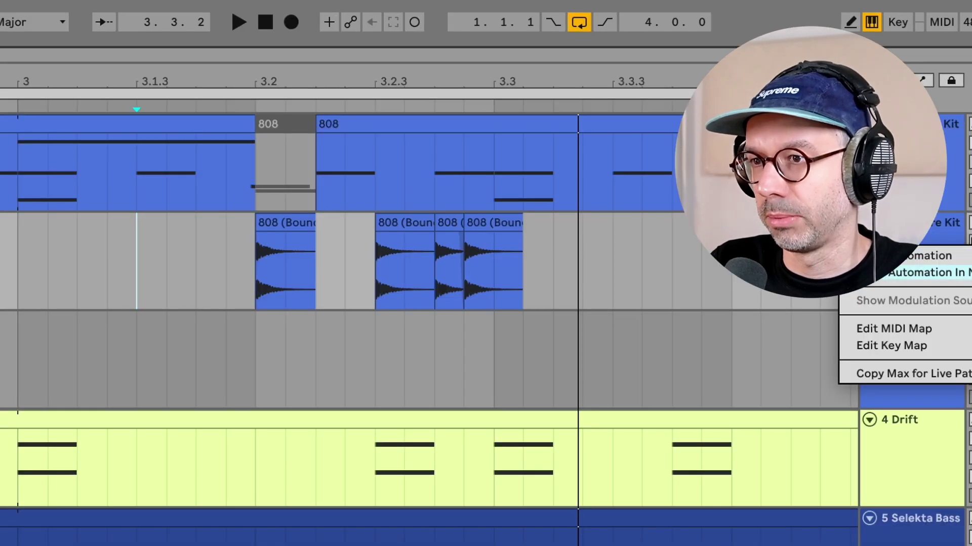
Automate the bounce track's volume to fall across the repeated hits from 3.2.3 and play the result
{"action": "left_click", "coordinate": [756, 149]}
{"action": "left_click", "coordinate": [375, 319]}
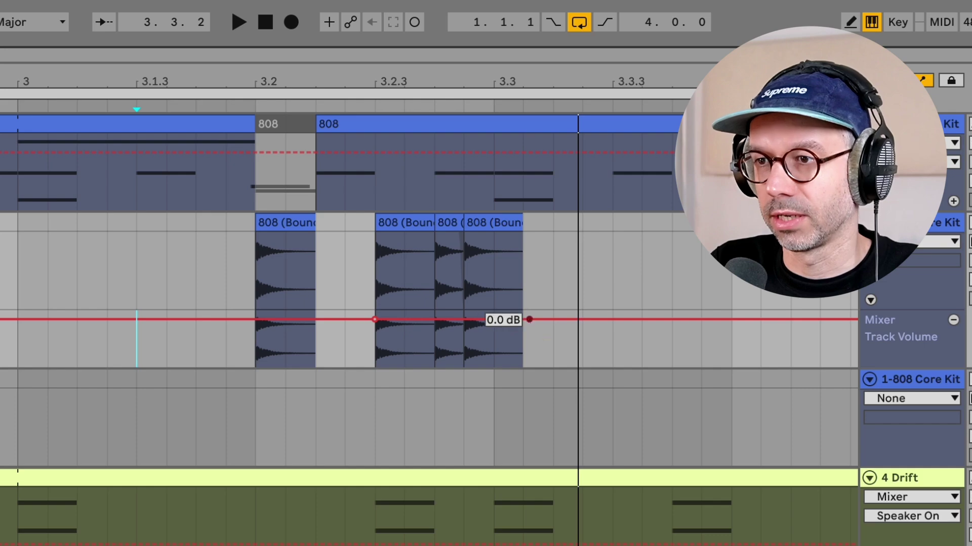
{"action": "left_click_drag", "start_coordinate": [529, 320], "coordinate": [529, 351]}
{"action": "key", "text": "space"}
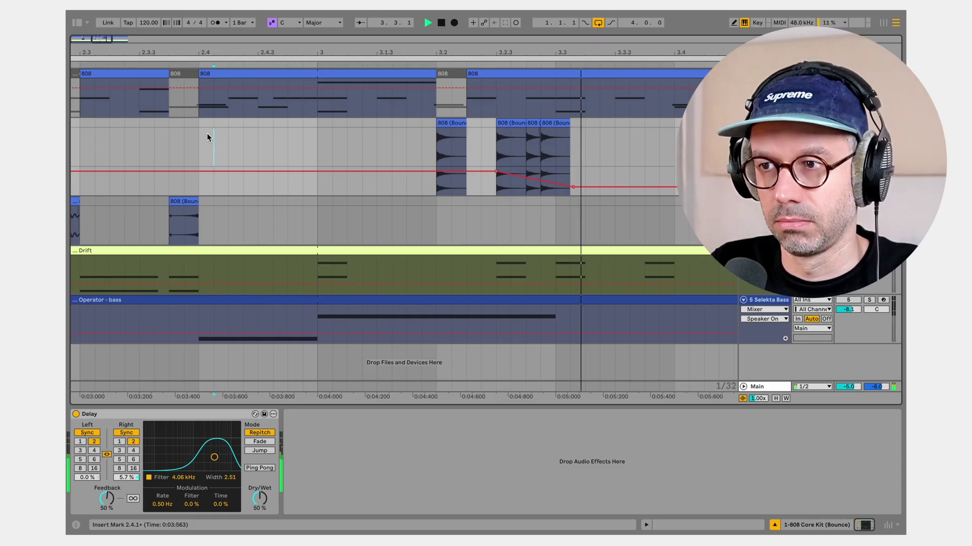
{"action": "key", "text": "minus"}
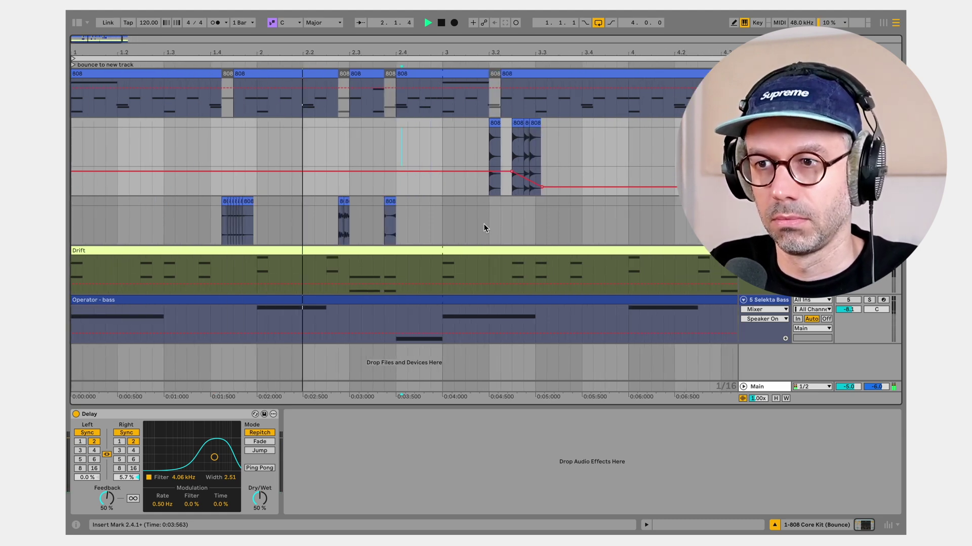
{"action": "key", "text": "space"}
Duplicate the first two bars of the earlier 808 bounce track into bars 3 and 4
{"action": "left_click_drag", "start_coordinate": [445, 221], "coordinate": [75, 220]}
{"action": "key", "text": "ctrl+d"}
{"action": "scroll", "coordinate": [357, 210], "scroll_direction": "left", "scroll_amount": 5}
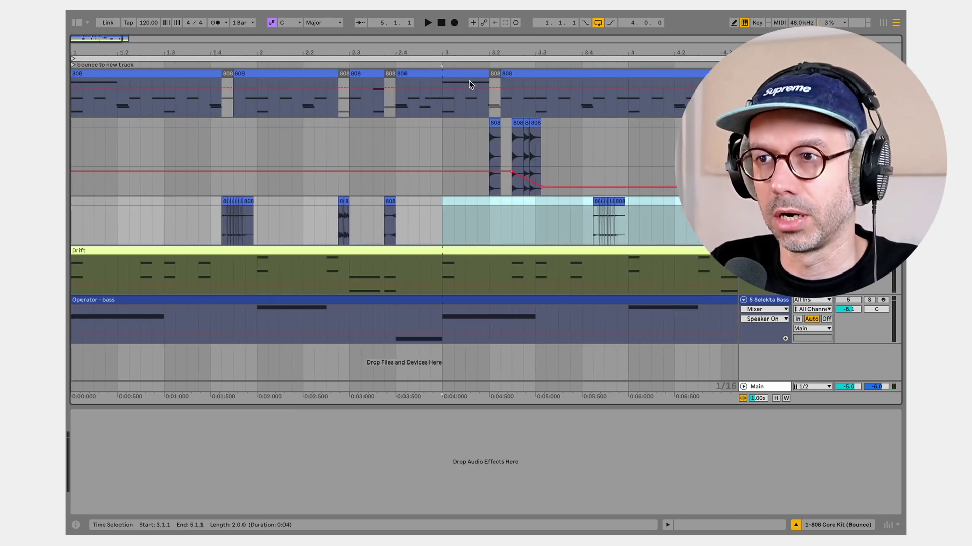
Split the 808 clip at 3.1.1, repeat the muted slices of bars 1 and 2 across bars 3 and 4, and play
{"action": "left_click", "coordinate": [445, 106]}
{"action": "key", "text": "ctrl+e"}
{"action": "left_click_drag", "start_coordinate": [426, 75], "coordinate": [705, 76]}
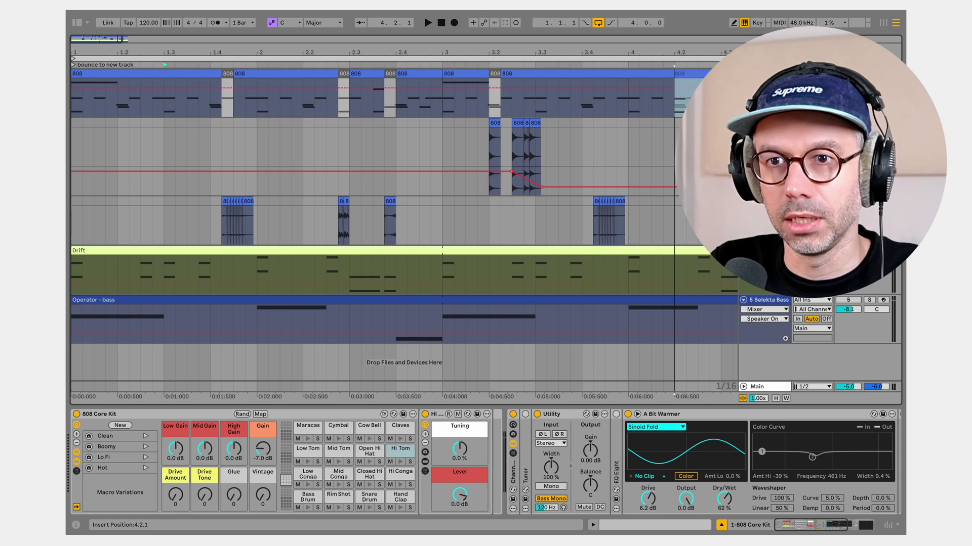
{"action": "left_click", "coordinate": [508, 105]}
{"action": "key", "text": "space"}
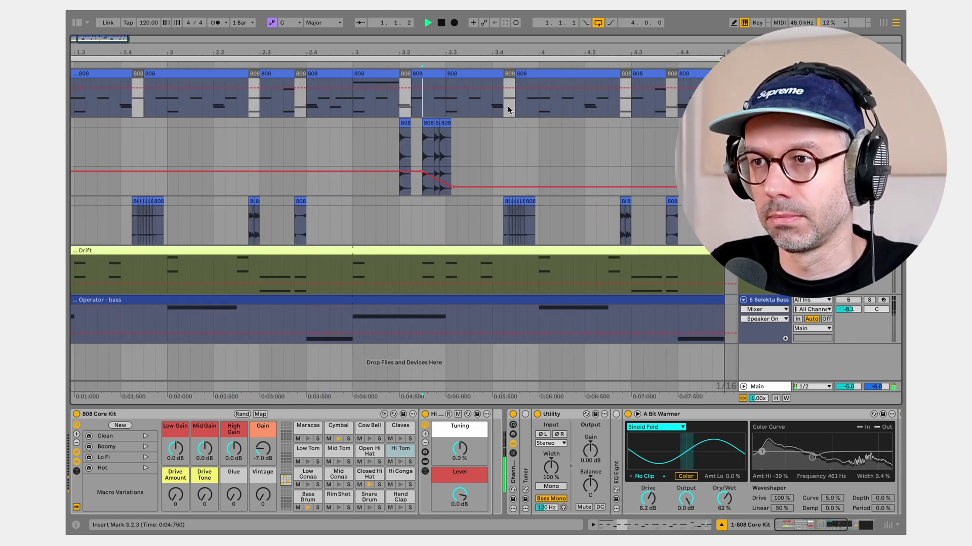
Play the arrangement from 1.1.1 to hear the Drift chords with the varied drums
{"action": "left_click_drag", "start_coordinate": [119, 44], "coordinate": [119, 41]}
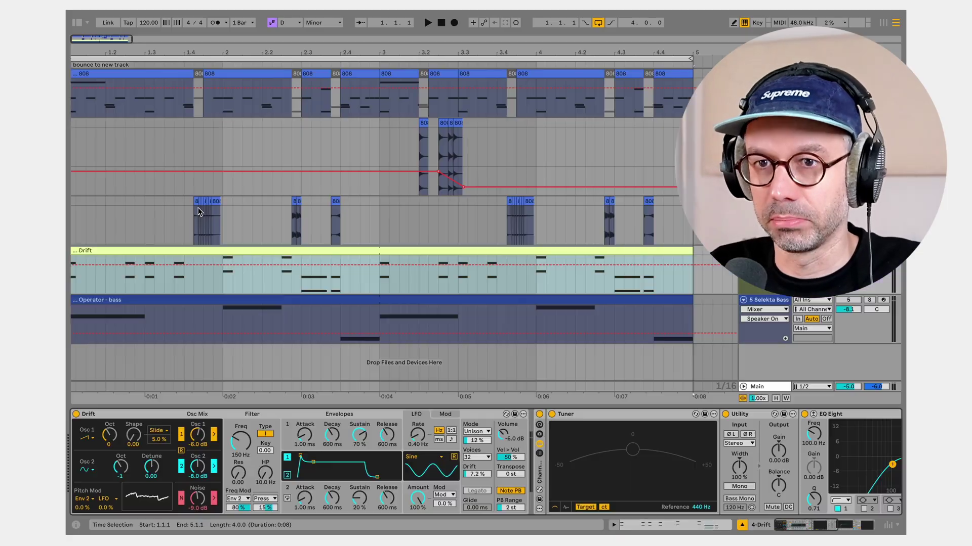
{"action": "scroll", "coordinate": [198, 211], "scroll_direction": "left", "scroll_amount": 1}
{"action": "key", "text": "space"}
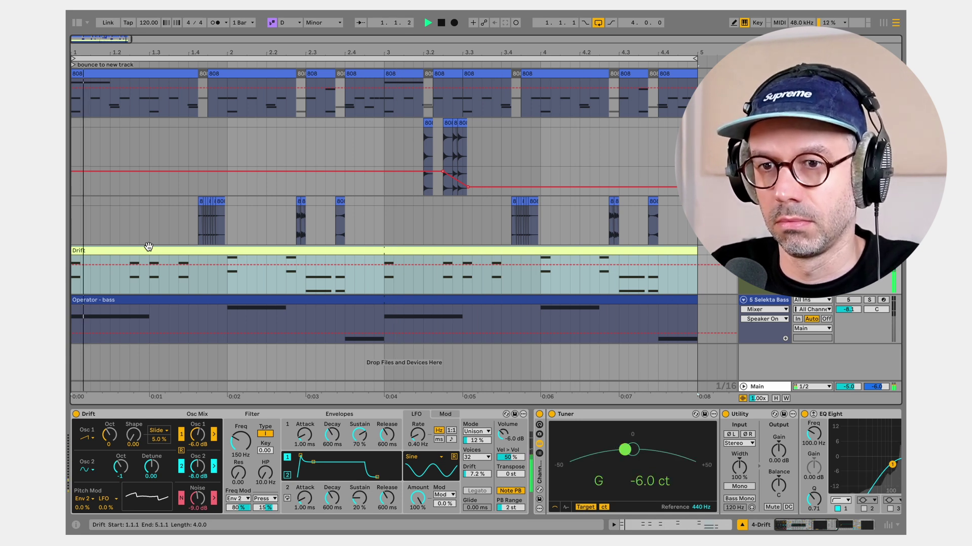
Bounce the Drift chord from 1.2.3 to 1.3.1 to a new track
{"action": "left_click", "coordinate": [133, 287]}
{"action": "key", "text": "space"}
{"action": "key", "text": "plus"}
{"action": "key", "text": "plus"}
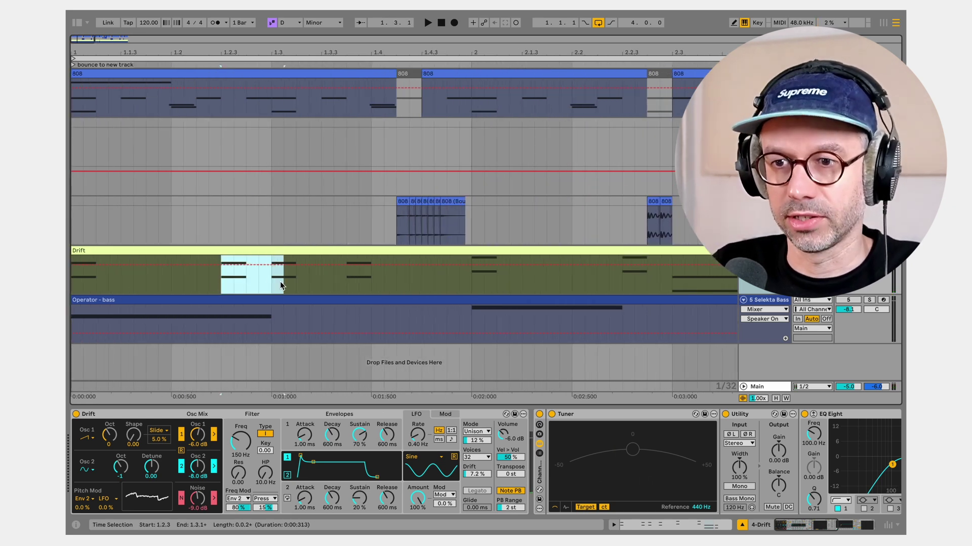
{"action": "key", "text": "ctrl+alt+b"}
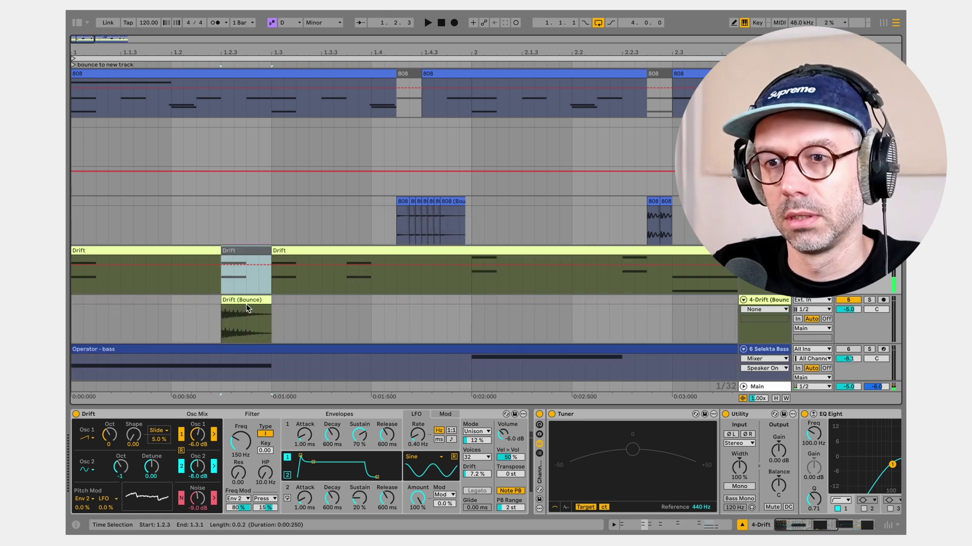
Reverse the bounced Drift chord, listen to it in context, and lower its track volume to -9.0 dB
{"action": "left_click", "coordinate": [130, 248]}
{"action": "key", "text": "space"}
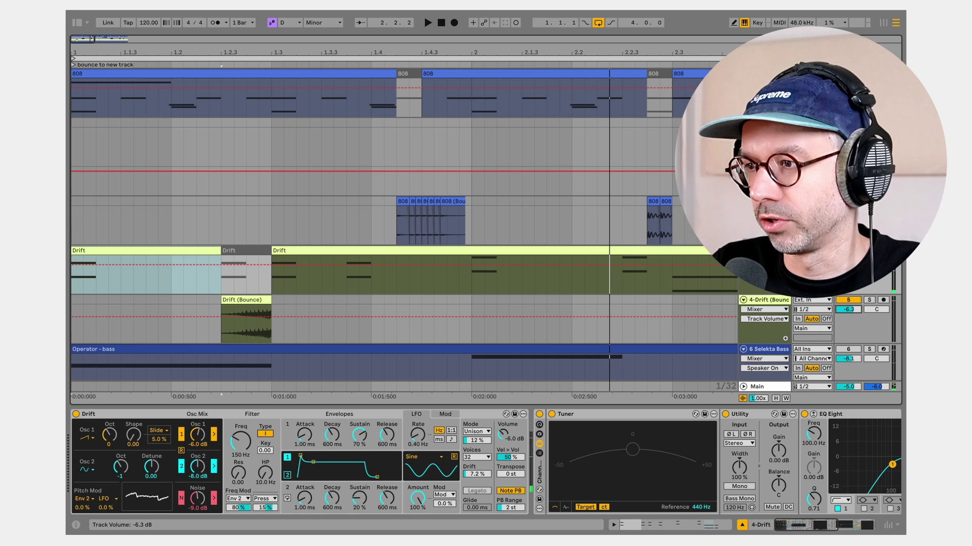
{"action": "left_click_drag", "start_coordinate": [855, 309], "coordinate": [858, 320]}
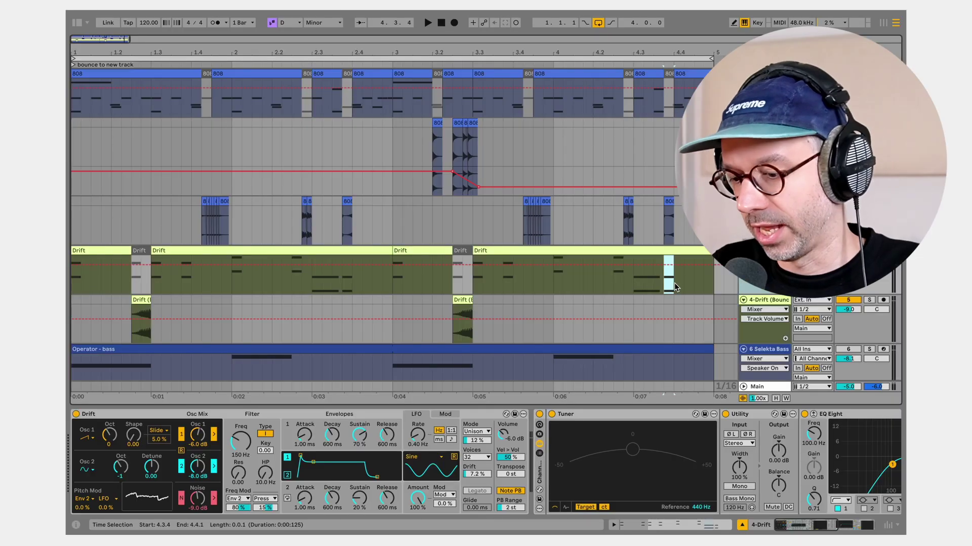
Bounce the Drift slice from 4.3.4 to 4.4.1, move the audio onto the existing Drift bounce track, and remove the empty track
{"action": "scroll", "coordinate": [676, 287], "scroll_direction": "up", "scroll_amount": 5}
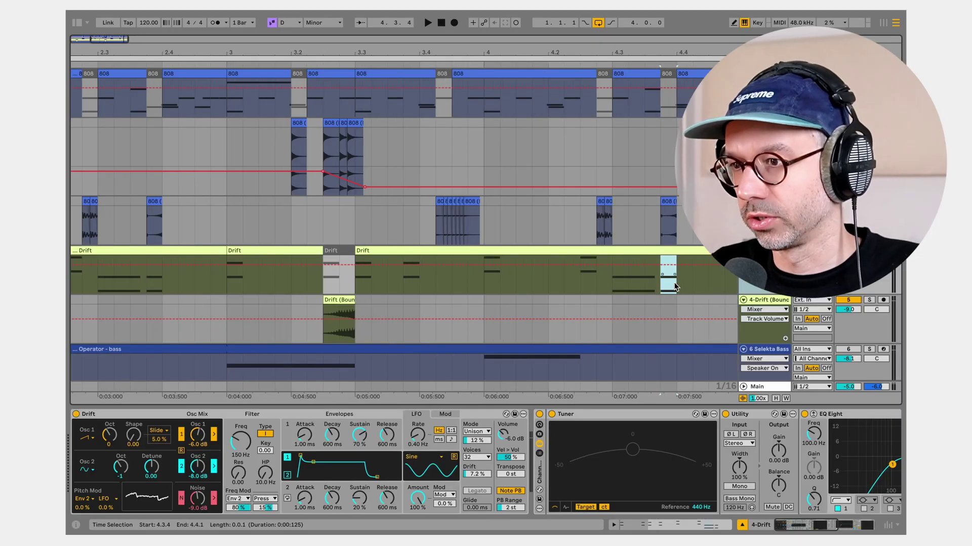
{"action": "key", "text": "space"}
{"action": "key", "text": "space"}
{"action": "mouse_move", "coordinate": [511, 286]}
{"action": "left_mouse_down"}
{"action": "mouse_move", "coordinate": [537, 289]}
{"action": "mouse_move", "coordinate": [502, 243]}
{"action": "mouse_move", "coordinate": [511, 270]}
{"action": "left_mouse_up"}
{"action": "key", "text": "super+b"}
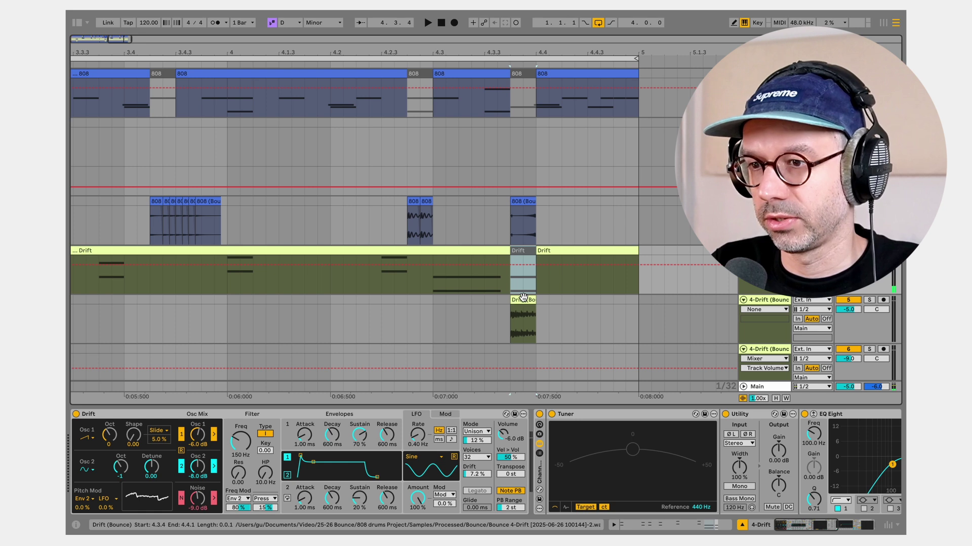
{"action": "key", "text": "ctrl+t"}
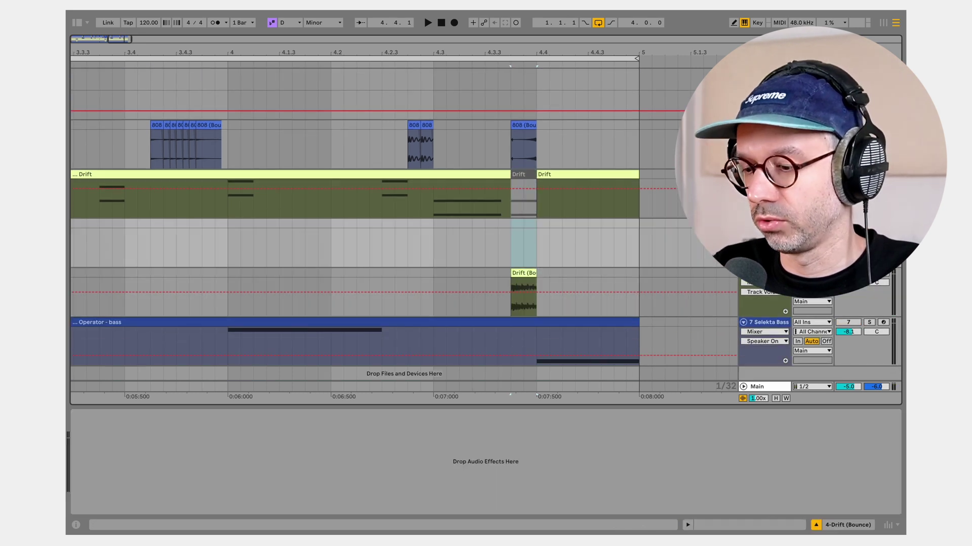
{"action": "key", "text": "super+z"}
Place the bounced Drift chord at 4.4.1 instead of 4.3.4 and restore the muted slice in the original Drift clip
{"action": "scroll", "coordinate": [628, 237], "scroll_direction": "right", "scroll_amount": 6}
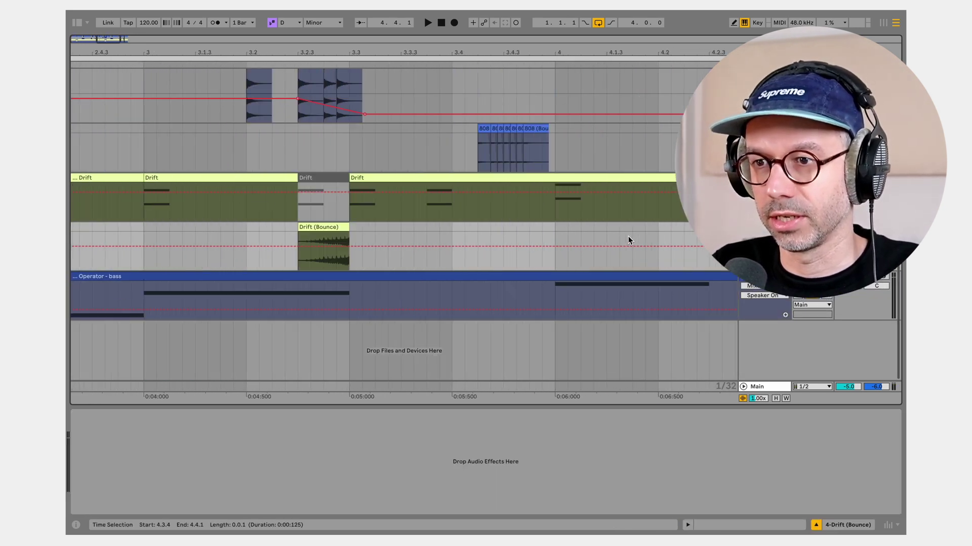
{"action": "left_click", "coordinate": [338, 183]}
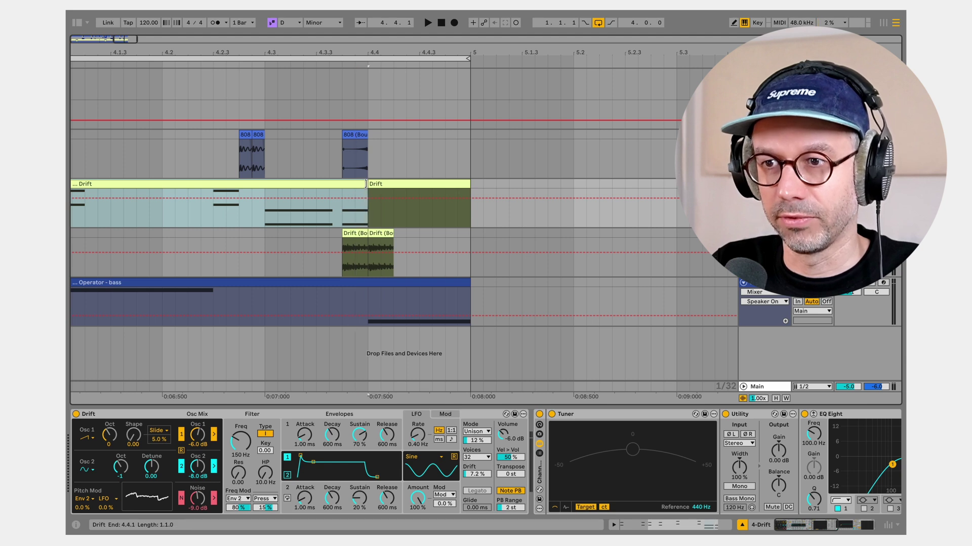
{"action": "left_click", "coordinate": [358, 233]}
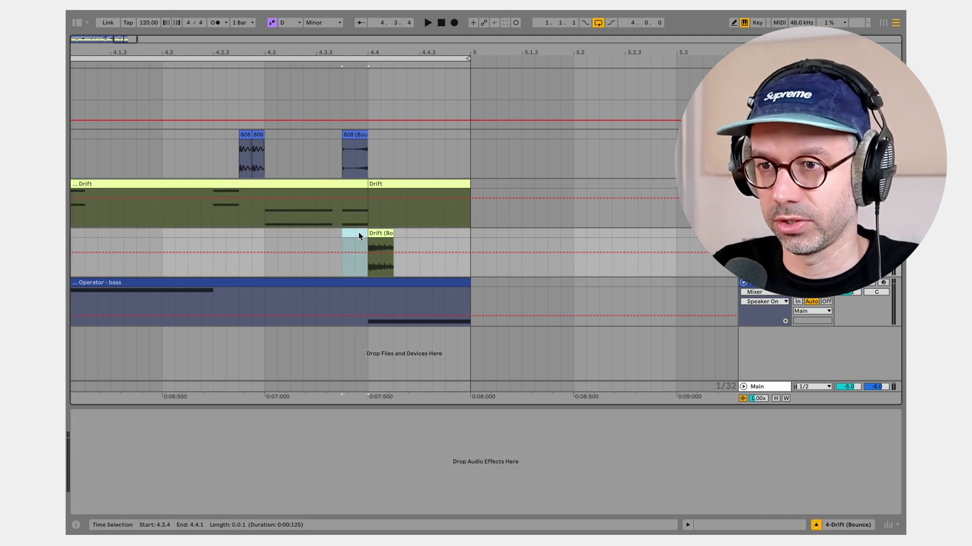
{"action": "left_click_drag", "start_coordinate": [358, 232], "coordinate": [375, 233]}
{"action": "left_click", "coordinate": [364, 183]}
Stretch the bounced Drift clip at 4.4.1 by doubling its tempo twice to 480 BPM, and play it
{"action": "left_click", "coordinate": [375, 233]}
{"action": "double_click", "coordinate": [375, 233]}
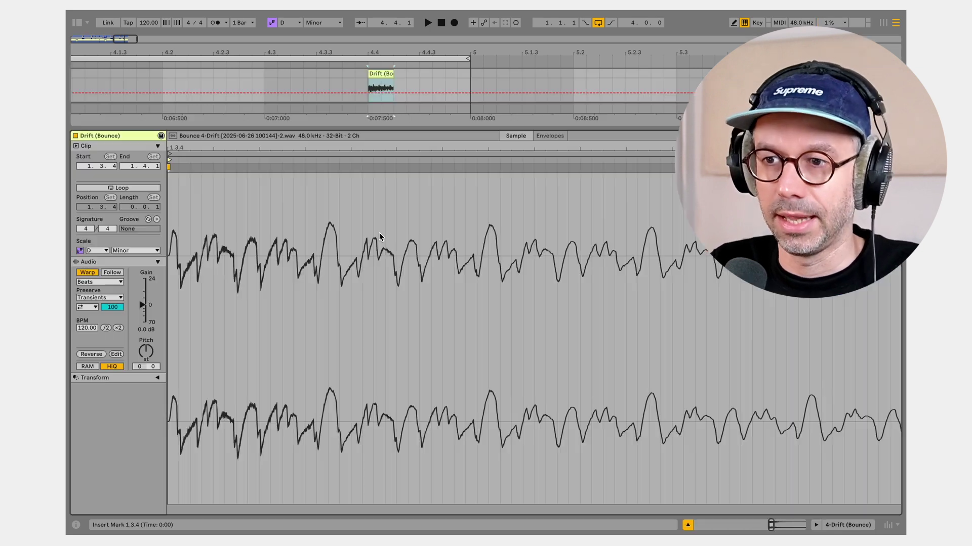
{"action": "left_click", "coordinate": [118, 328]}
{"action": "left_click", "coordinate": [118, 329]}
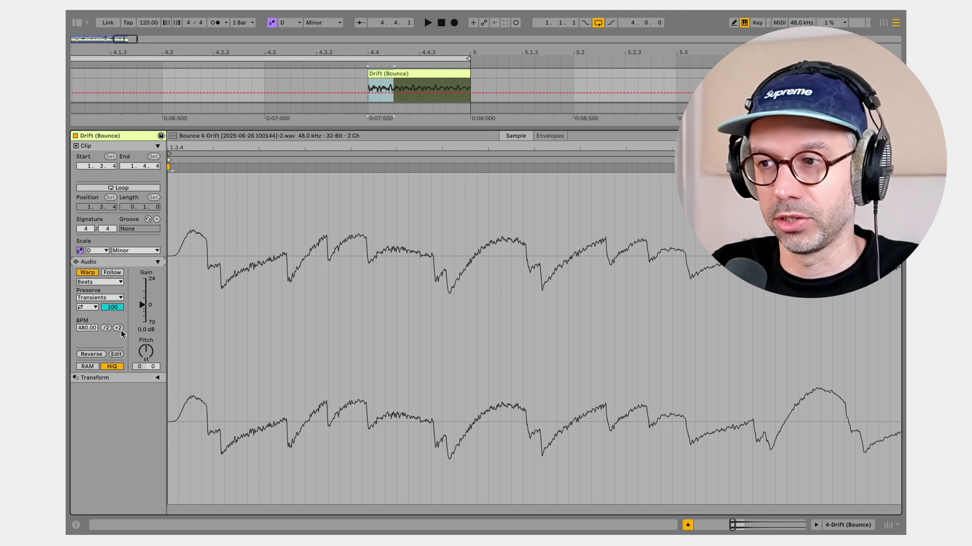
{"action": "key", "text": "shift+Tab"}
{"action": "left_click", "coordinate": [448, 302]}
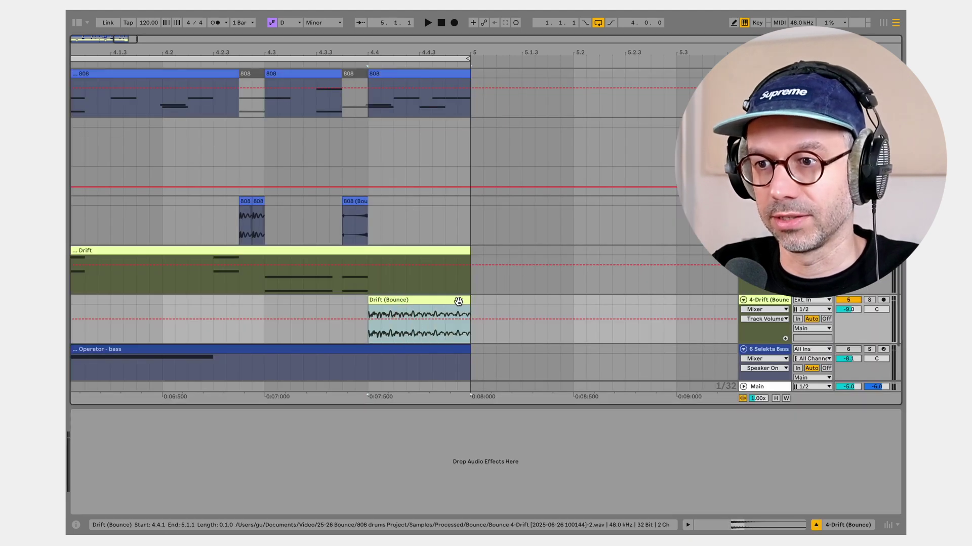
{"action": "left_click", "coordinate": [262, 303]}
{"action": "key", "text": "space"}
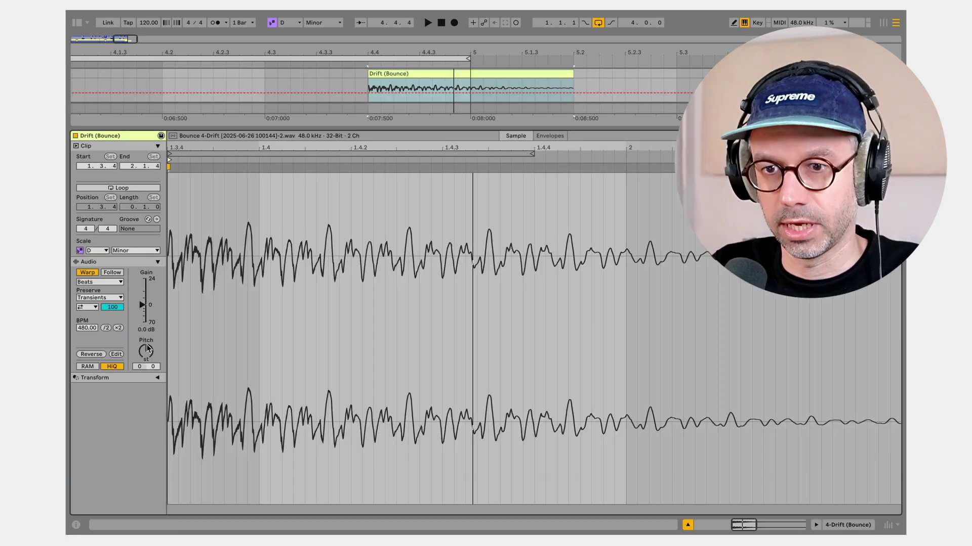
Audition the stretched Drift clip at -12 semitones and set its pitch to -2 semitones
{"action": "left_click_drag", "start_coordinate": [147, 348], "coordinate": [147, 360]}
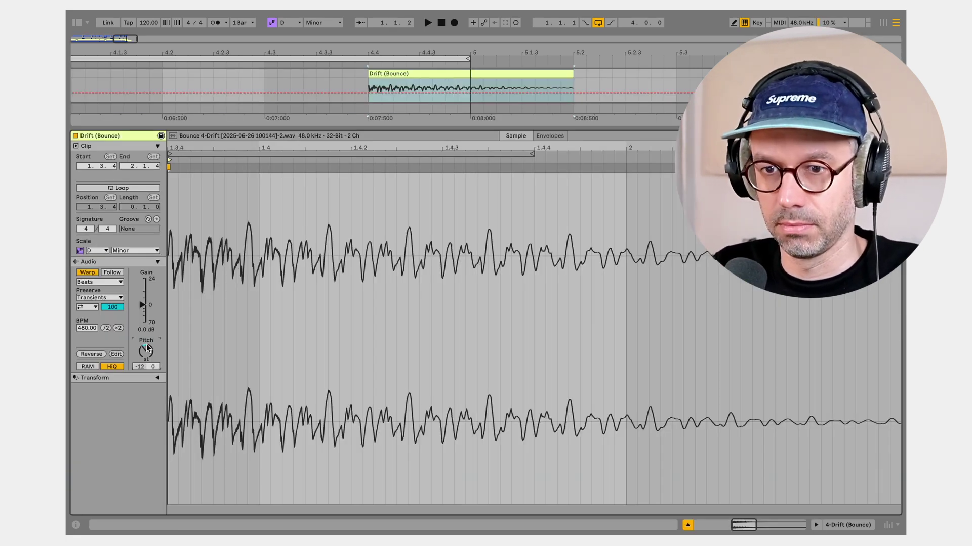
{"action": "left_click_drag", "start_coordinate": [147, 348], "coordinate": [147, 336]}
{"action": "key", "text": "space"}
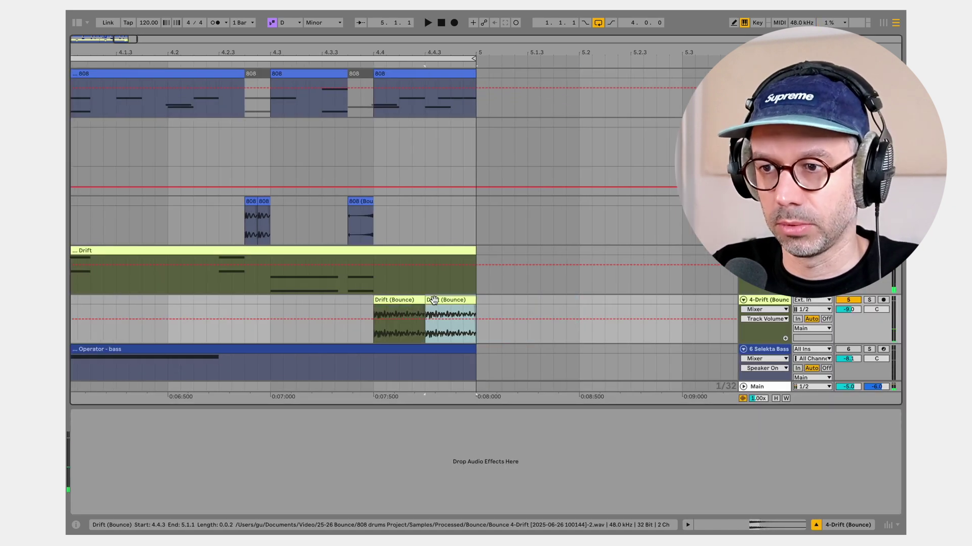
Reverse the second bounced Drift clip, from 4.4.3 to 5.1.1
{"action": "double_click", "coordinate": [433, 301]}
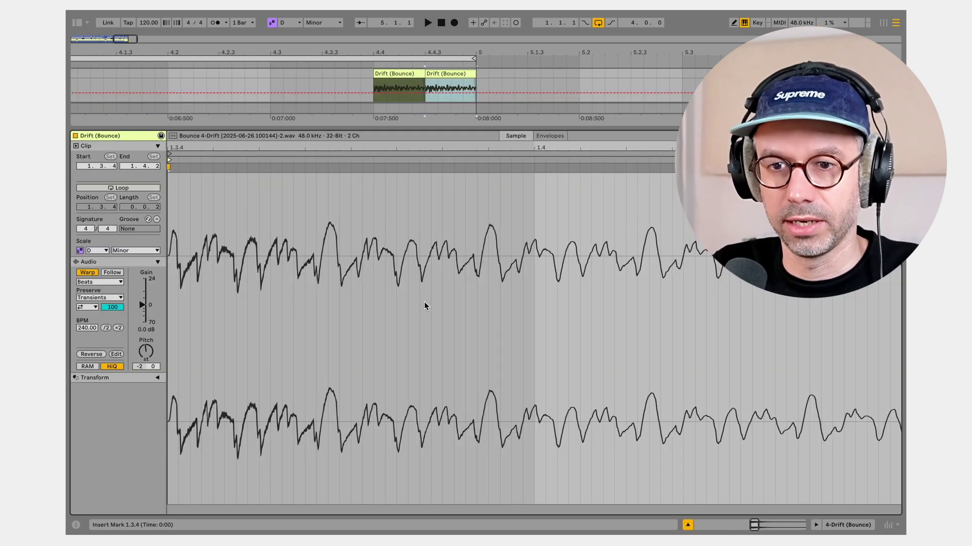
{"action": "left_click", "coordinate": [103, 356]}
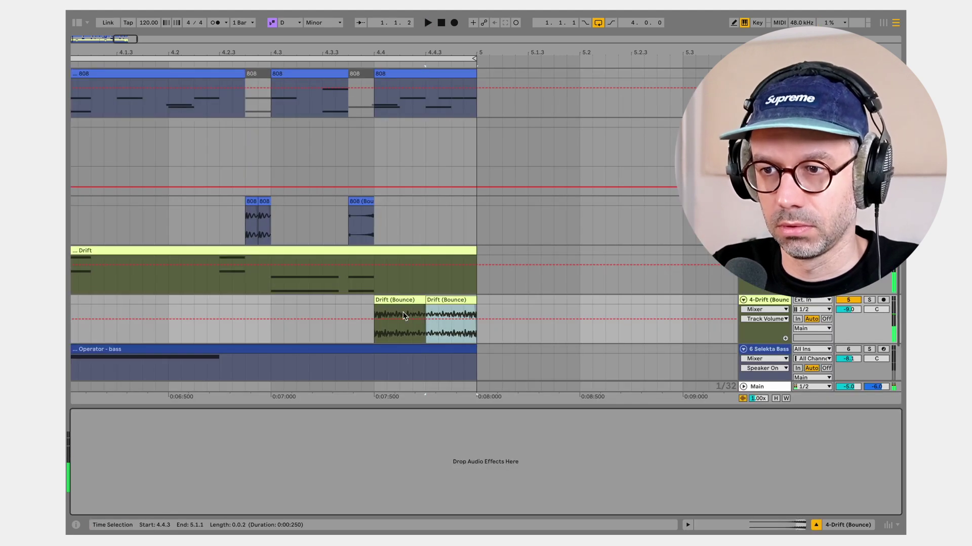
Play the end of bar 4 from 4.3.1 and examine the two bounced Drift clips between 4.4.1 and 5.1.1
{"action": "left_click", "coordinate": [303, 304]}
{"action": "key", "text": "space"}
{"action": "key", "text": "space"}
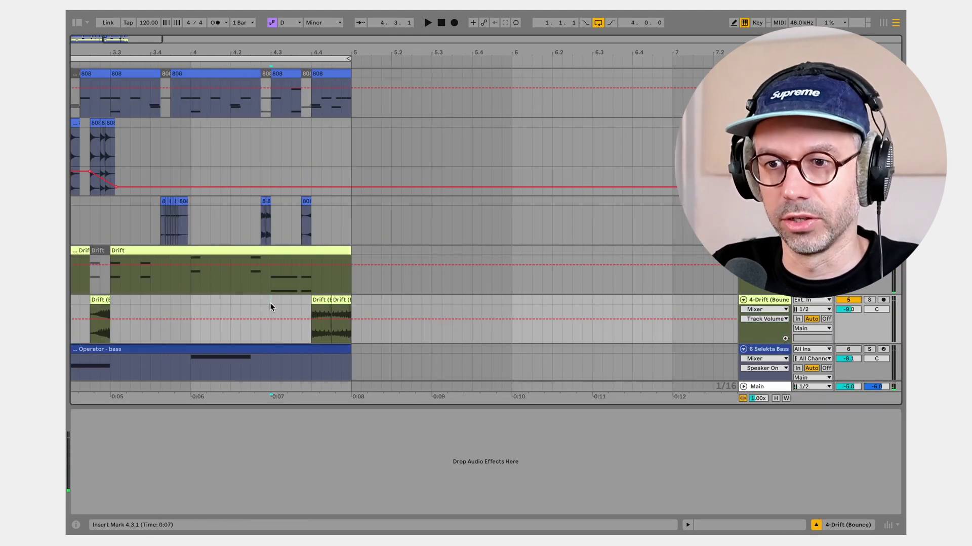
{"action": "key", "text": "plus"}
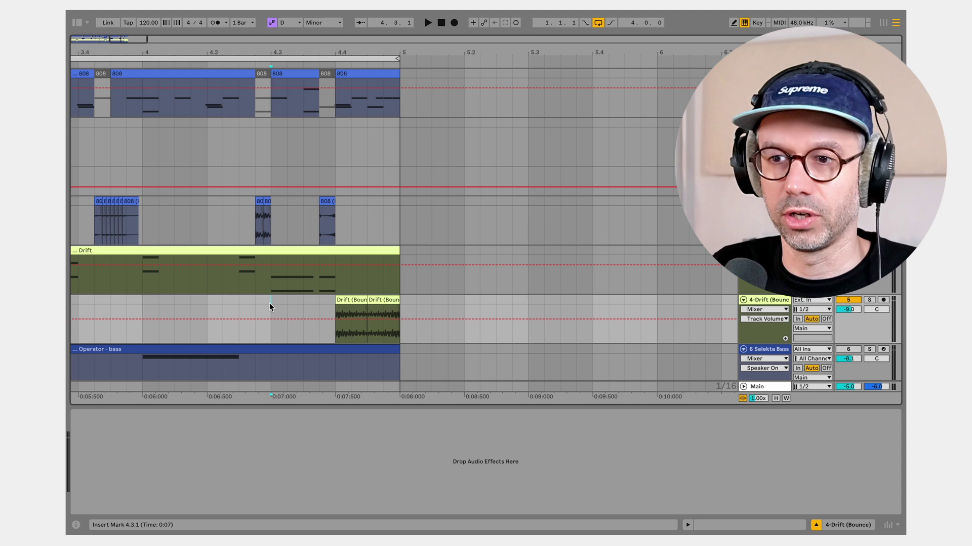
{"action": "left_click", "coordinate": [350, 299]}
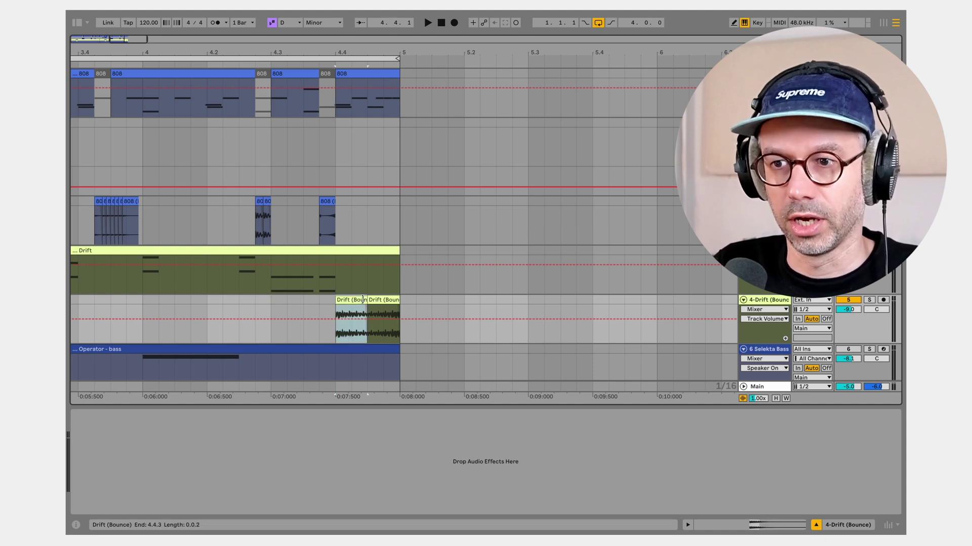
{"action": "left_click", "coordinate": [389, 300]}
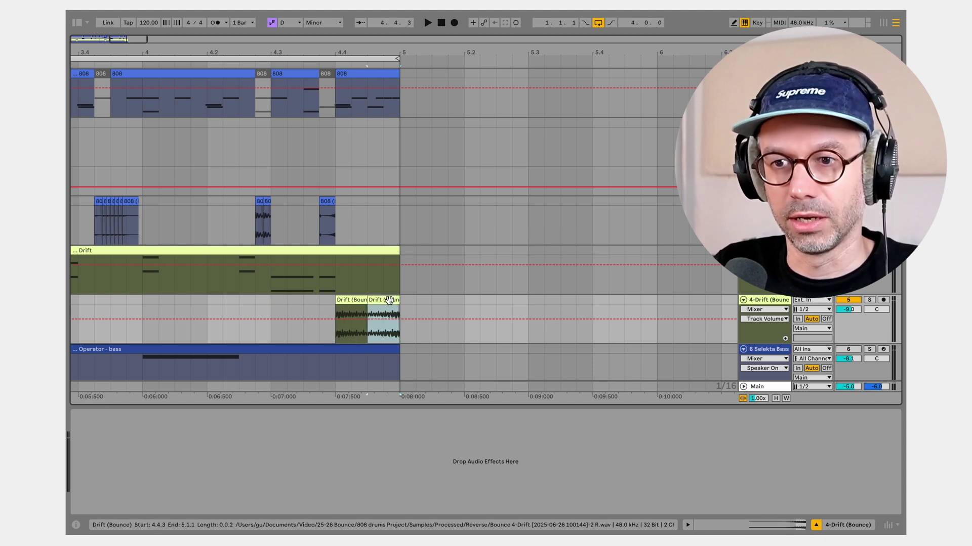
Fit the whole arrangement in the timeline and play it from 1.1.1
{"action": "left_click", "coordinate": [145, 302]}
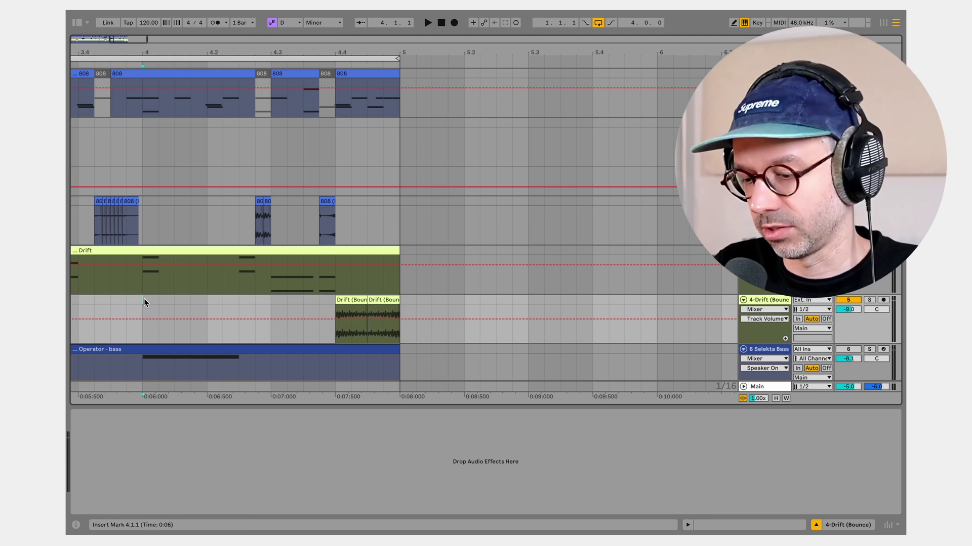
{"action": "key", "text": "w"}
{"action": "key", "text": "Home"}
{"action": "key", "text": "space"}
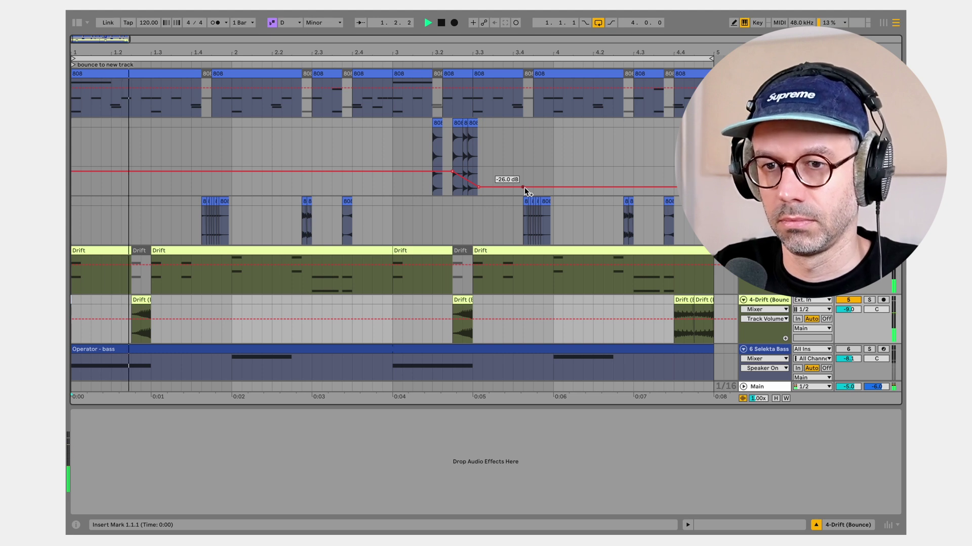
Mute the final slice of the Operator bass clip, from 4.4.1 to 5.1.1, under the stretched Drift chords
{"action": "left_click", "coordinate": [815, 525]}
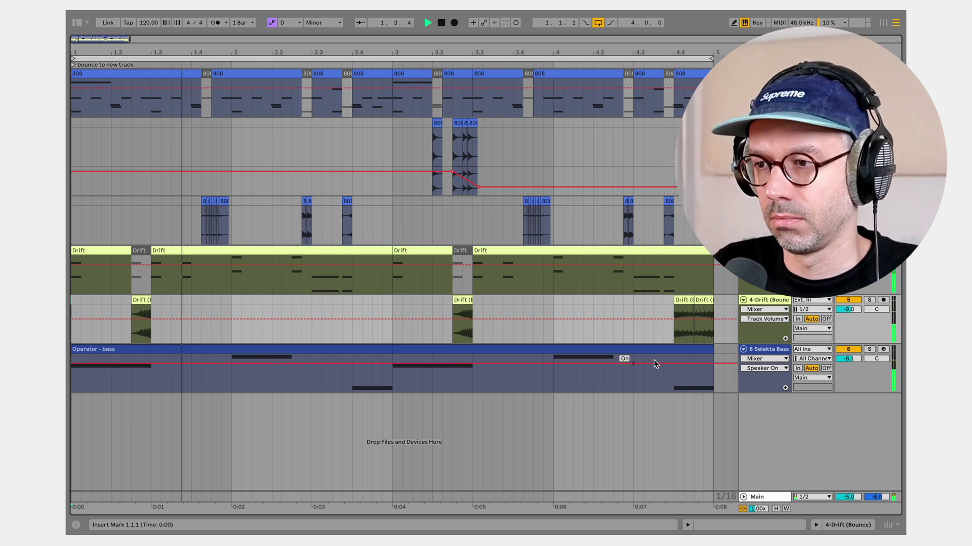
{"action": "left_click_drag", "start_coordinate": [690, 377], "coordinate": [722, 380]}
{"action": "left_click", "coordinate": [720, 381]}
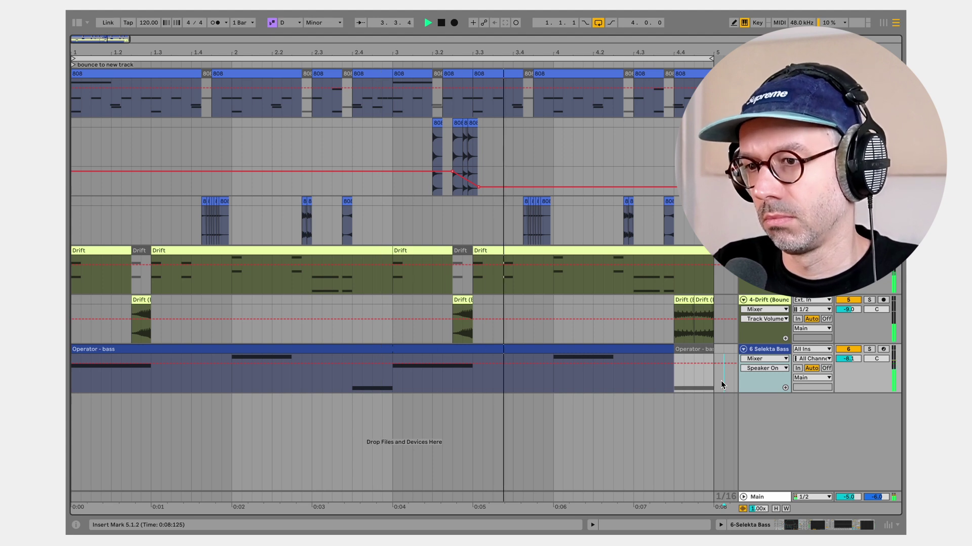